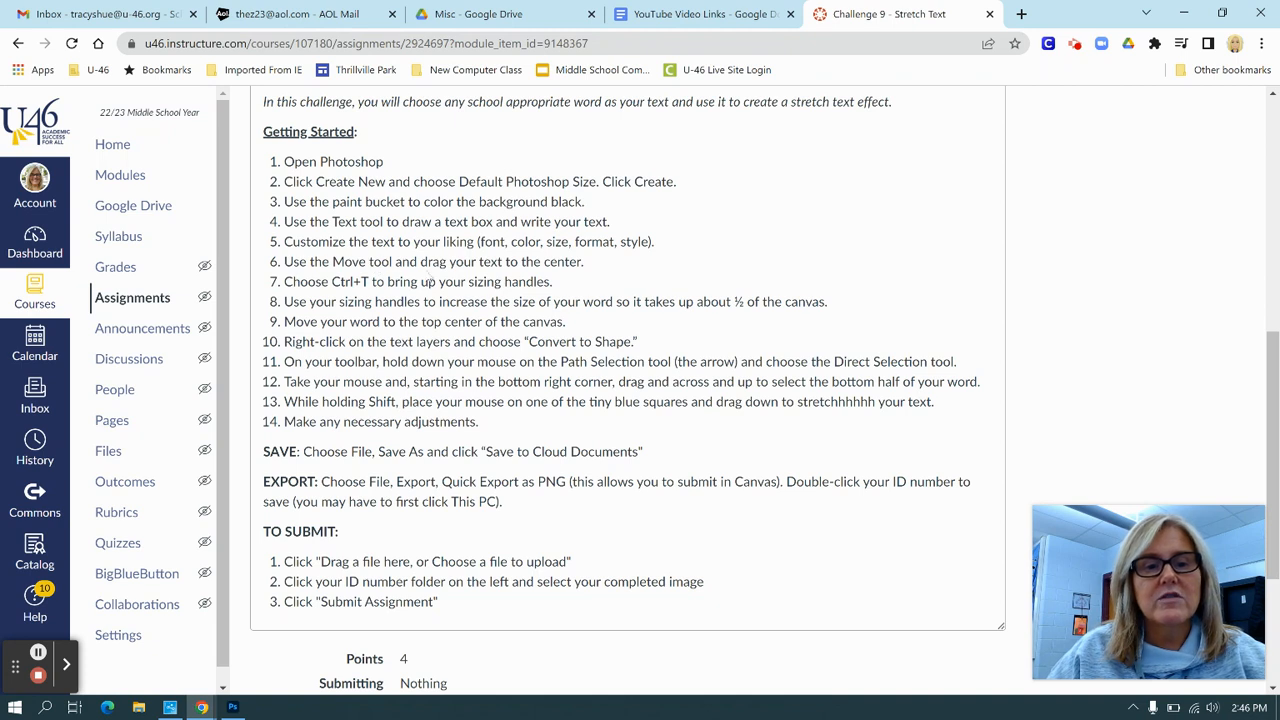
Highlight assignment steps 1 to 6, switch to Photoshop and create a Default Photoshop Size document, 7 x 5 in at 300 ppi.
left_click_drag(585, 263, 280, 162)
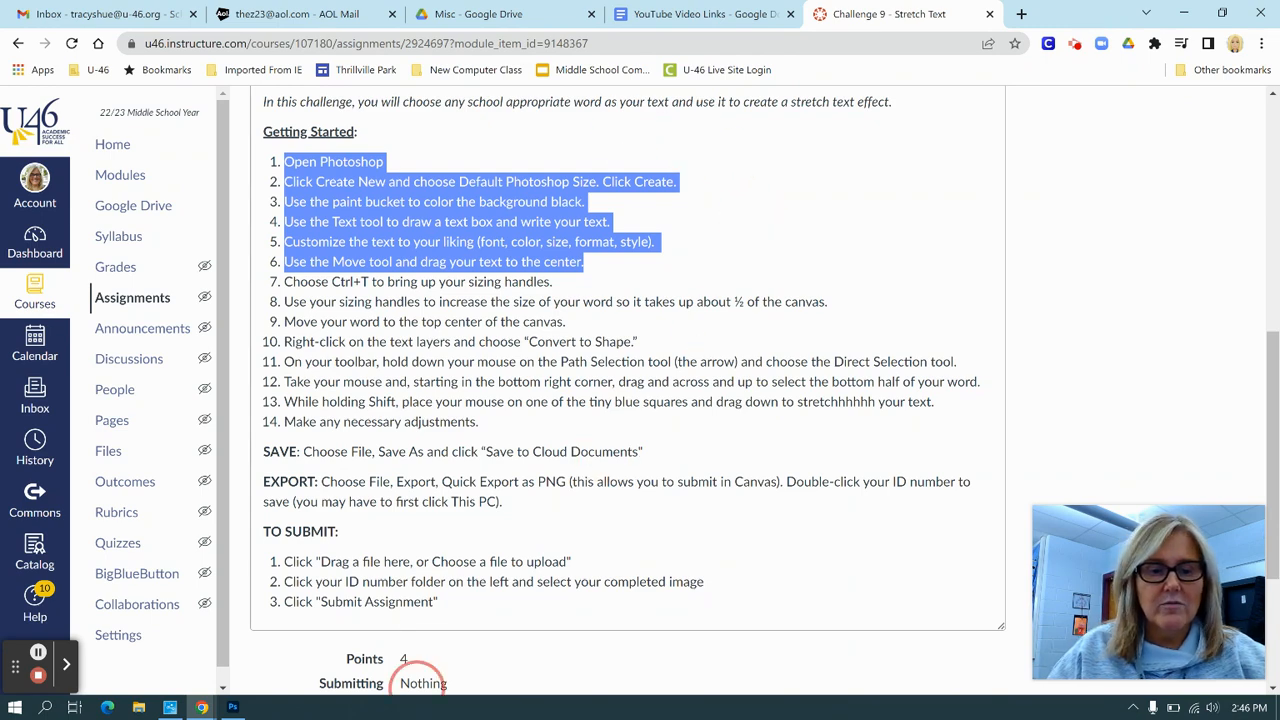
left_click(233, 707)
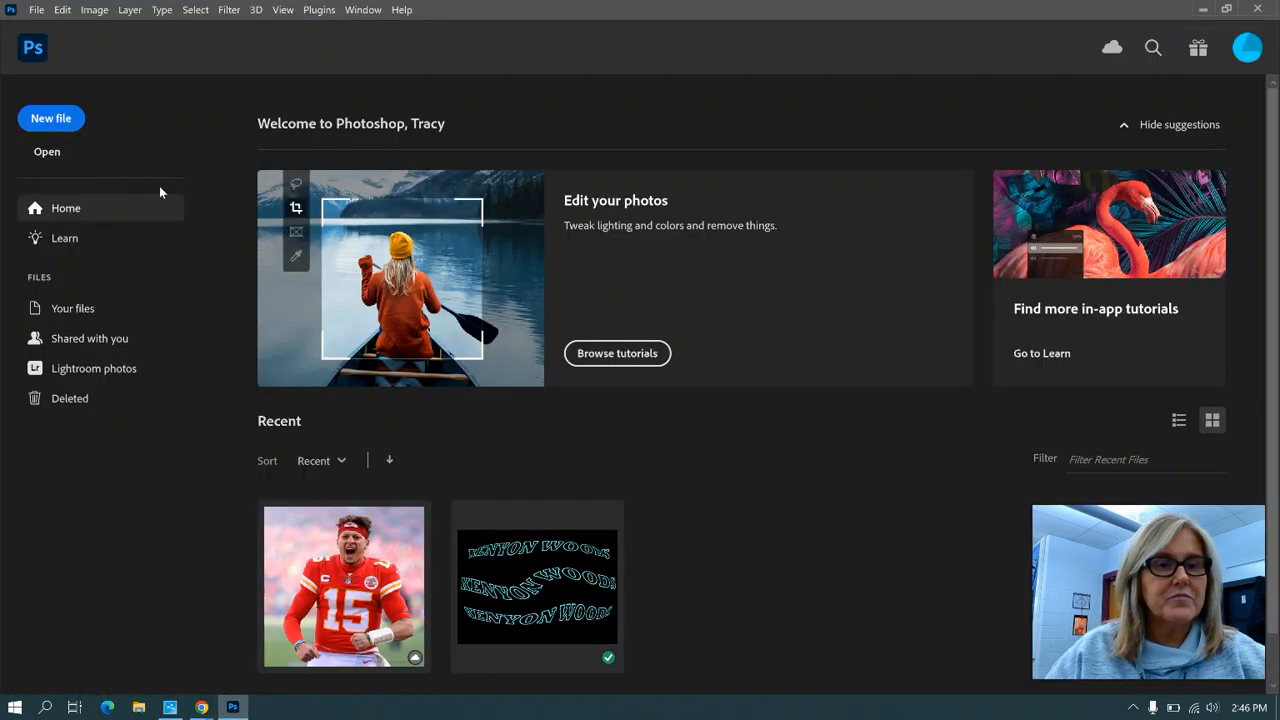
left_click(52, 120)
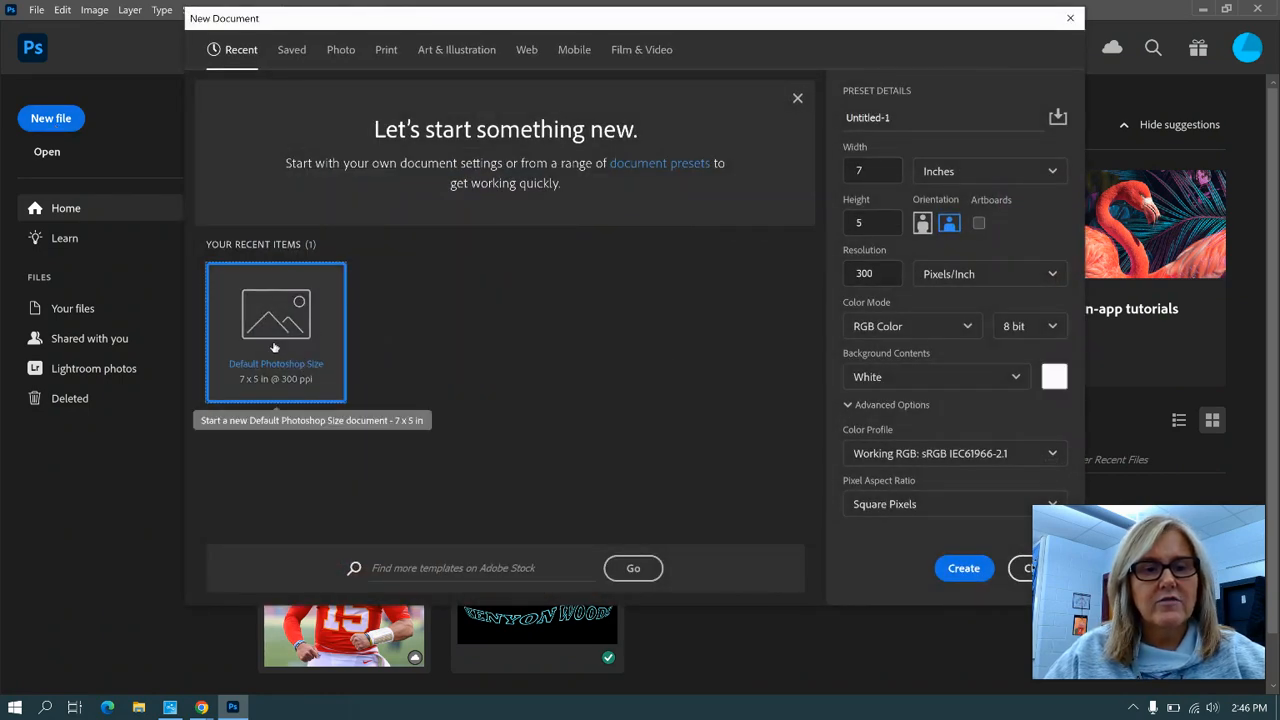
left_click(964, 569)
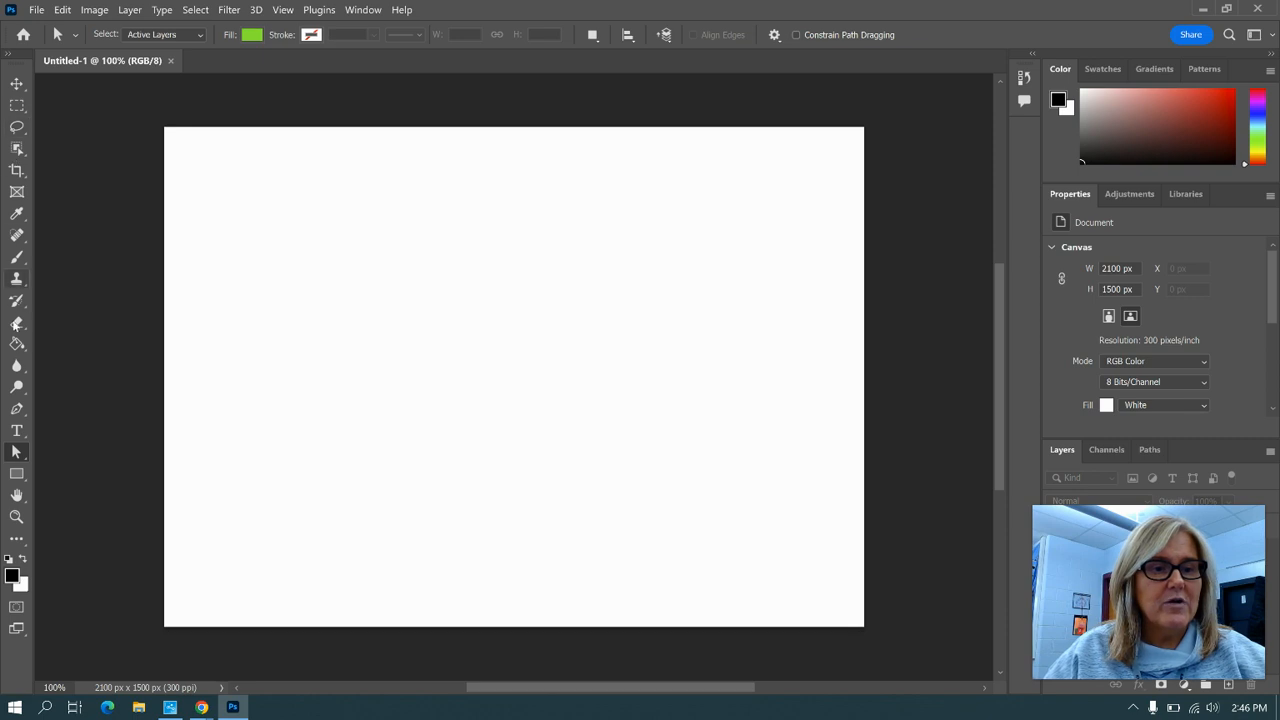
Fill the canvas background with black (000000) using the Paint Bucket tool.
left_click_drag(16, 345, 103, 340)
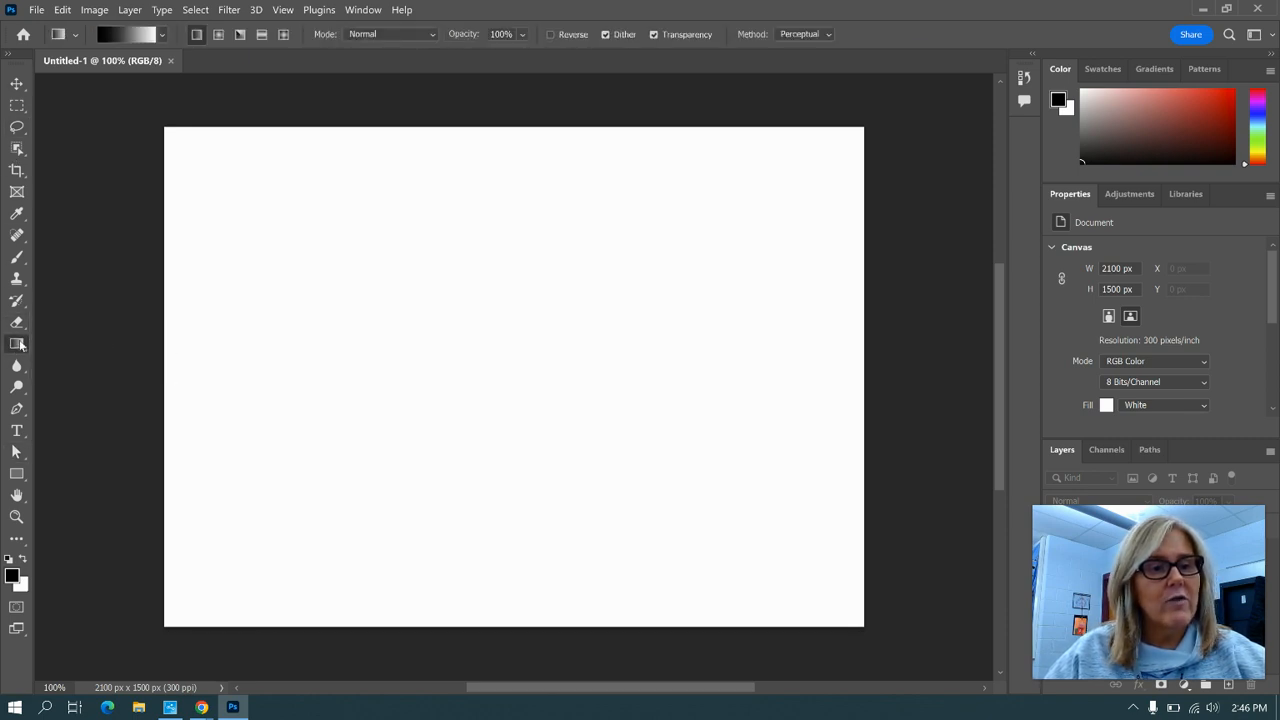
left_click_drag(16, 347, 16, 348)
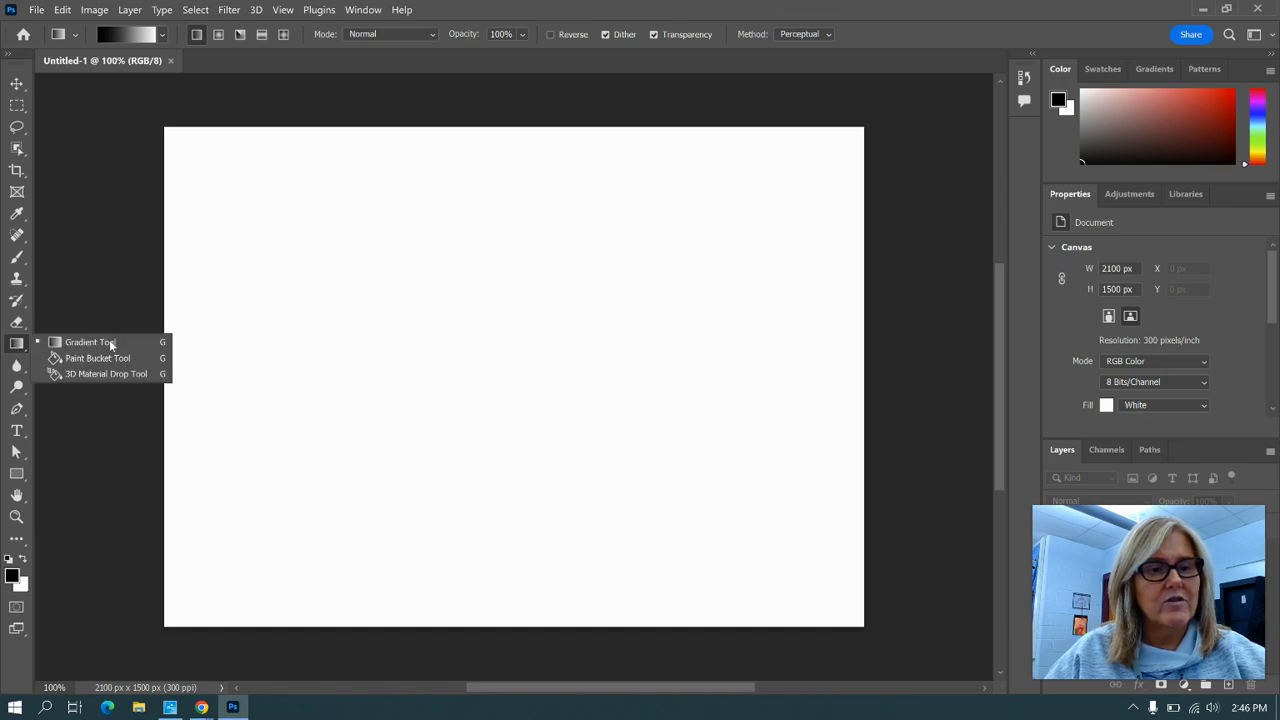
left_click(67, 367)
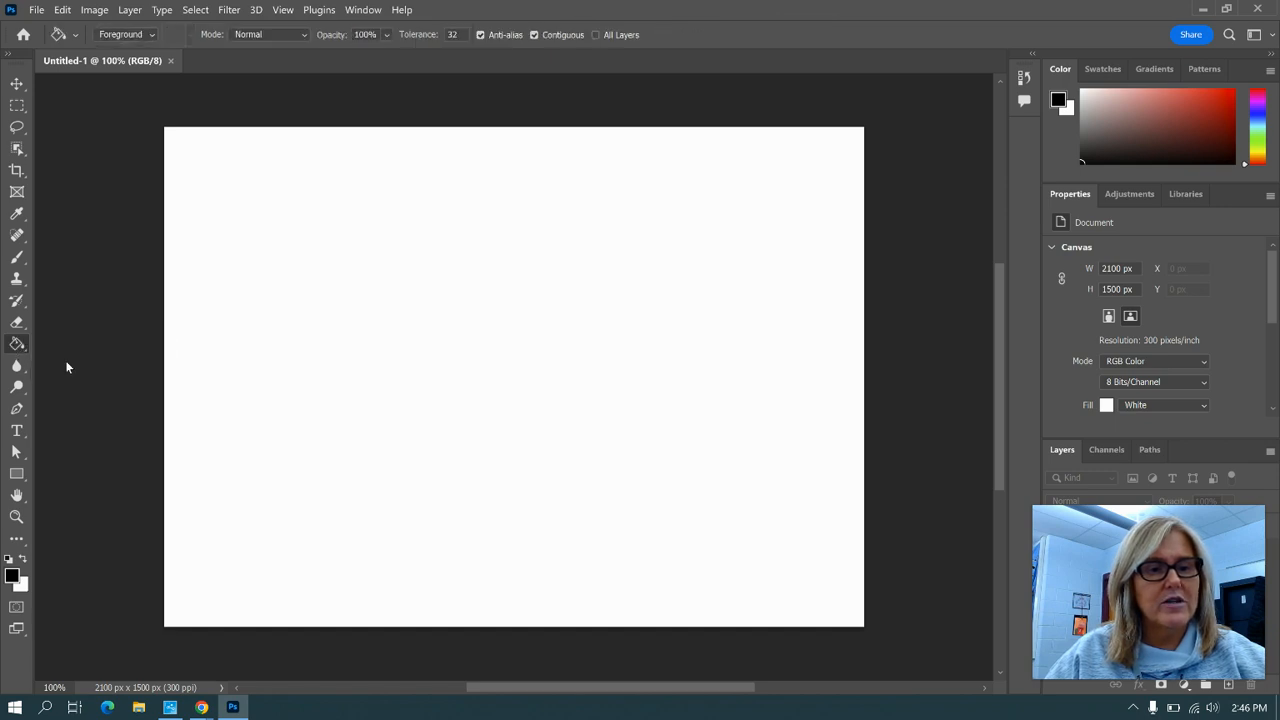
left_click(12, 577)
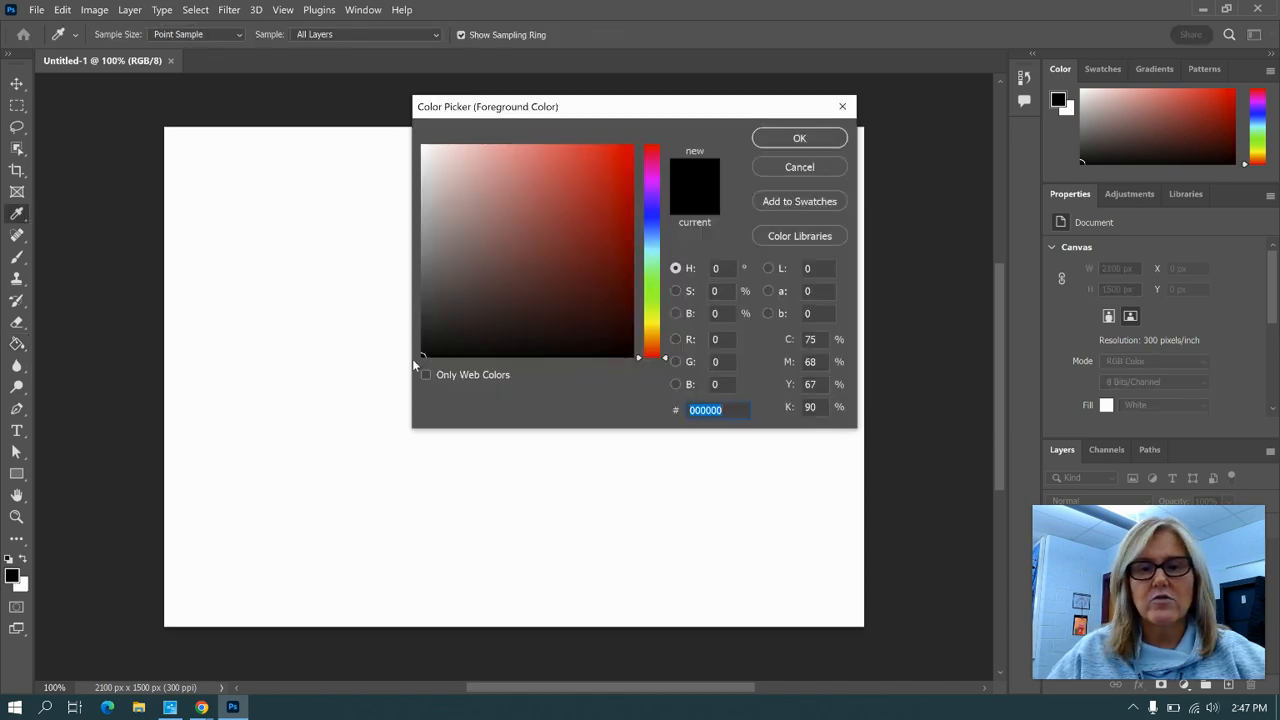
left_click(822, 138)
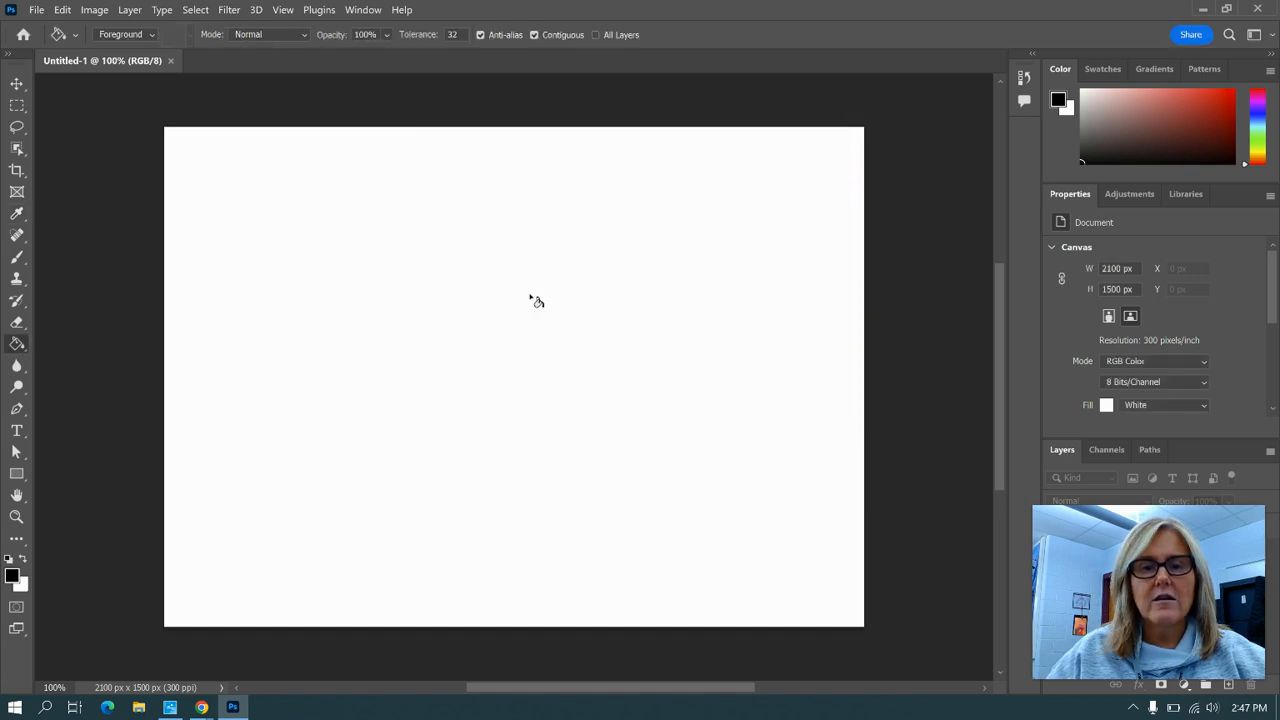
left_click(530, 300)
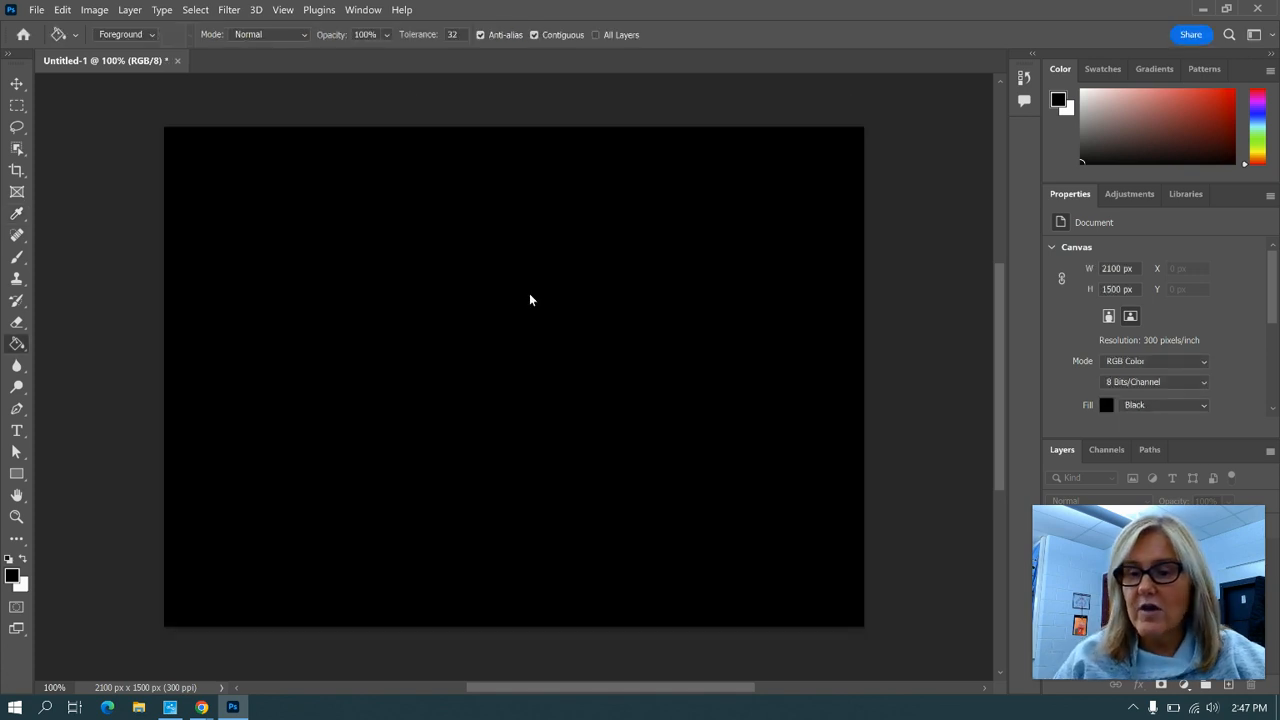
Add the text STRETCH in bright green (15f30a) in a text box spanning the full canvas width.
left_click(17, 431)
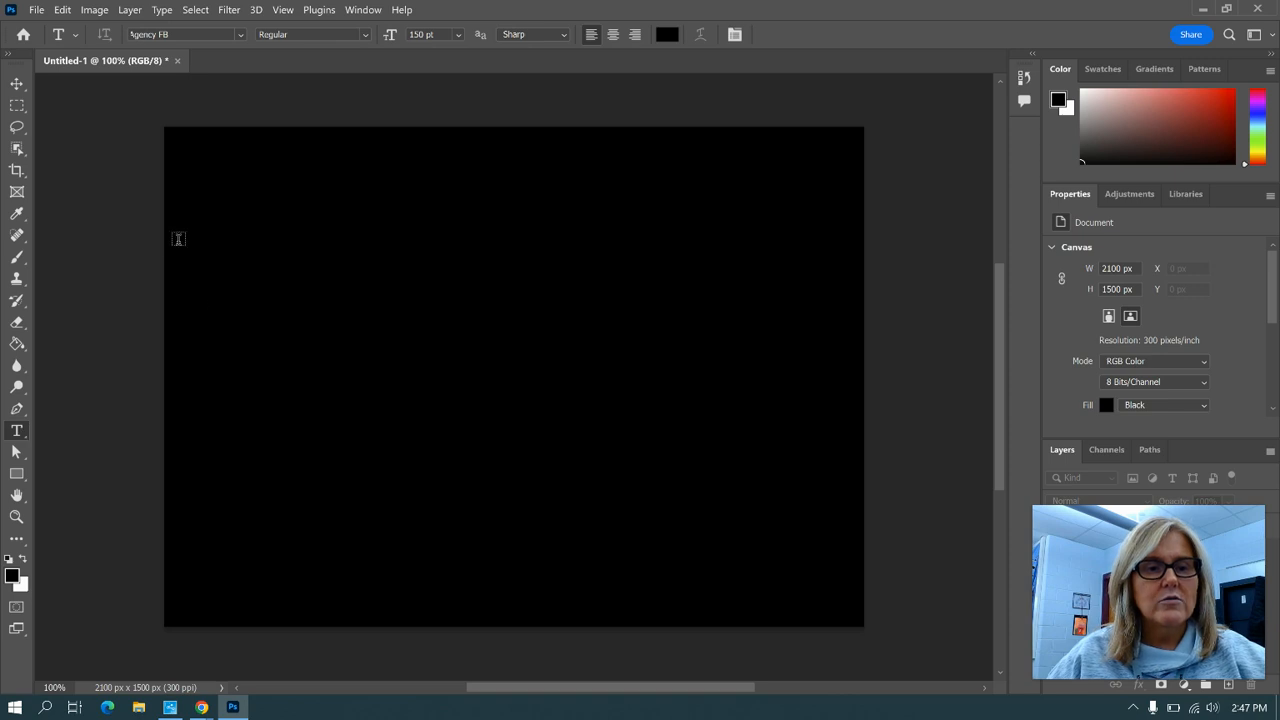
left_click_drag(165, 242, 863, 475)
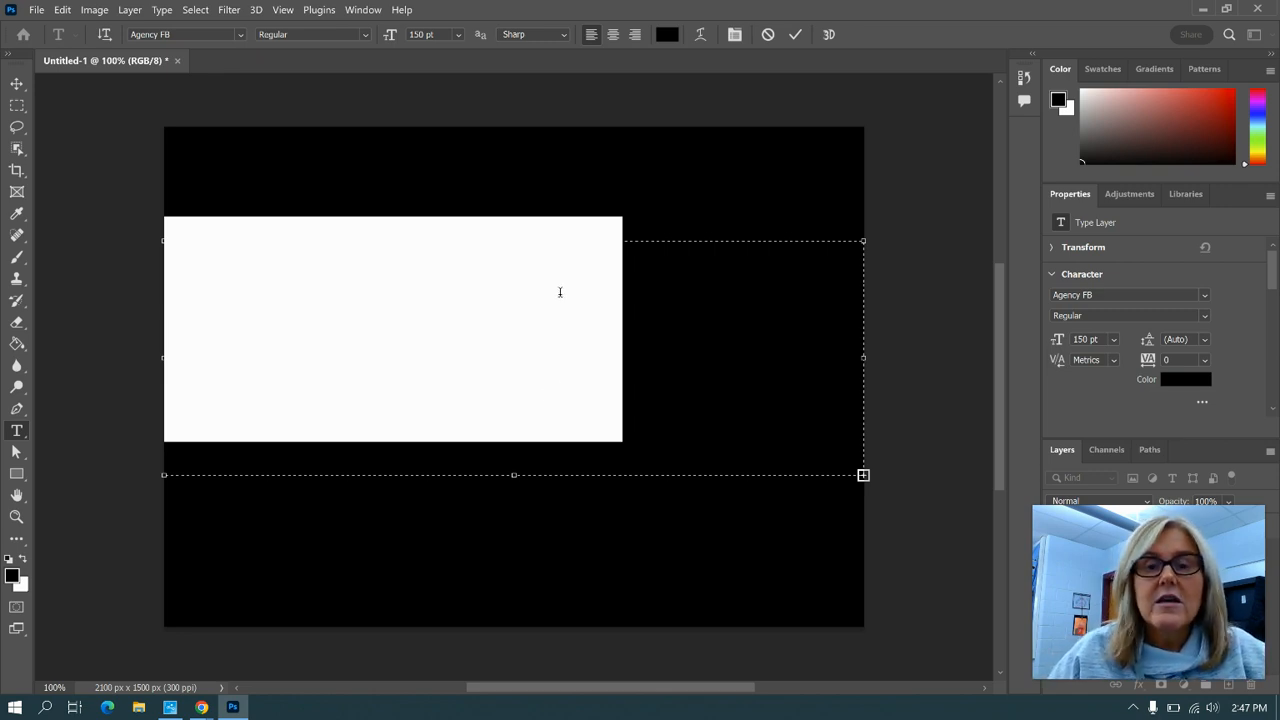
left_click(667, 35)
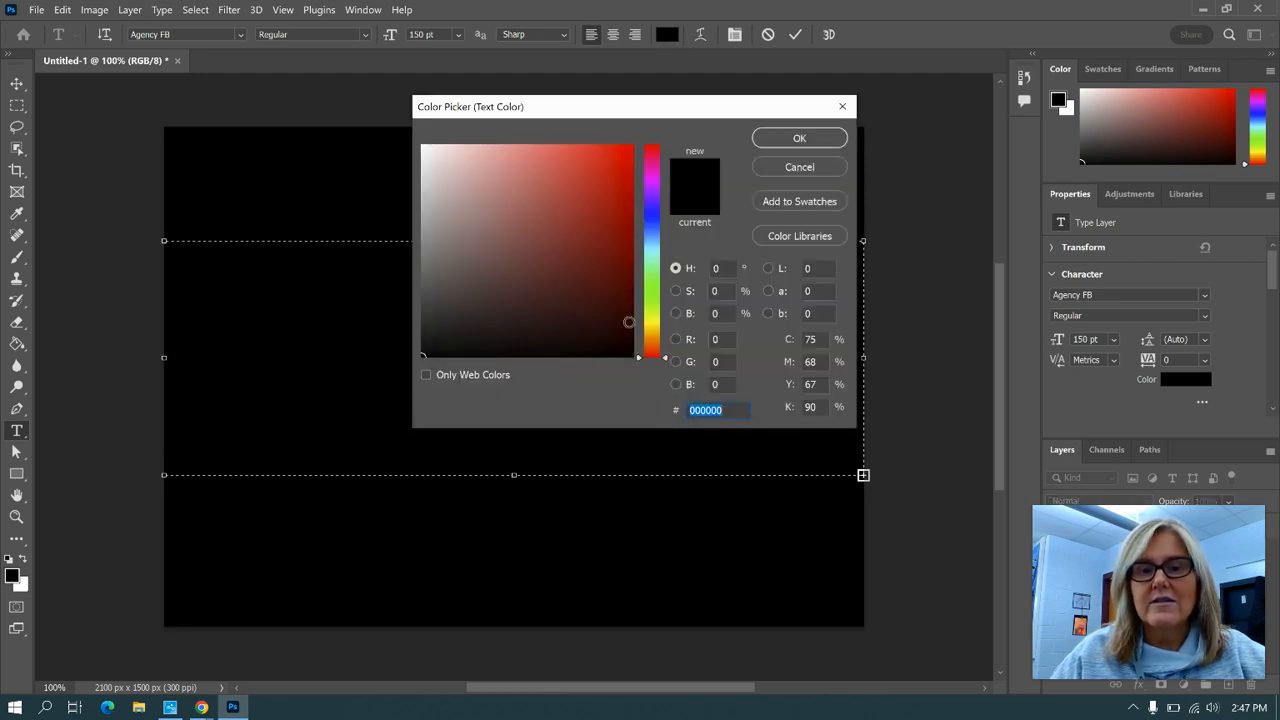
left_click_drag(667, 361, 661, 276)
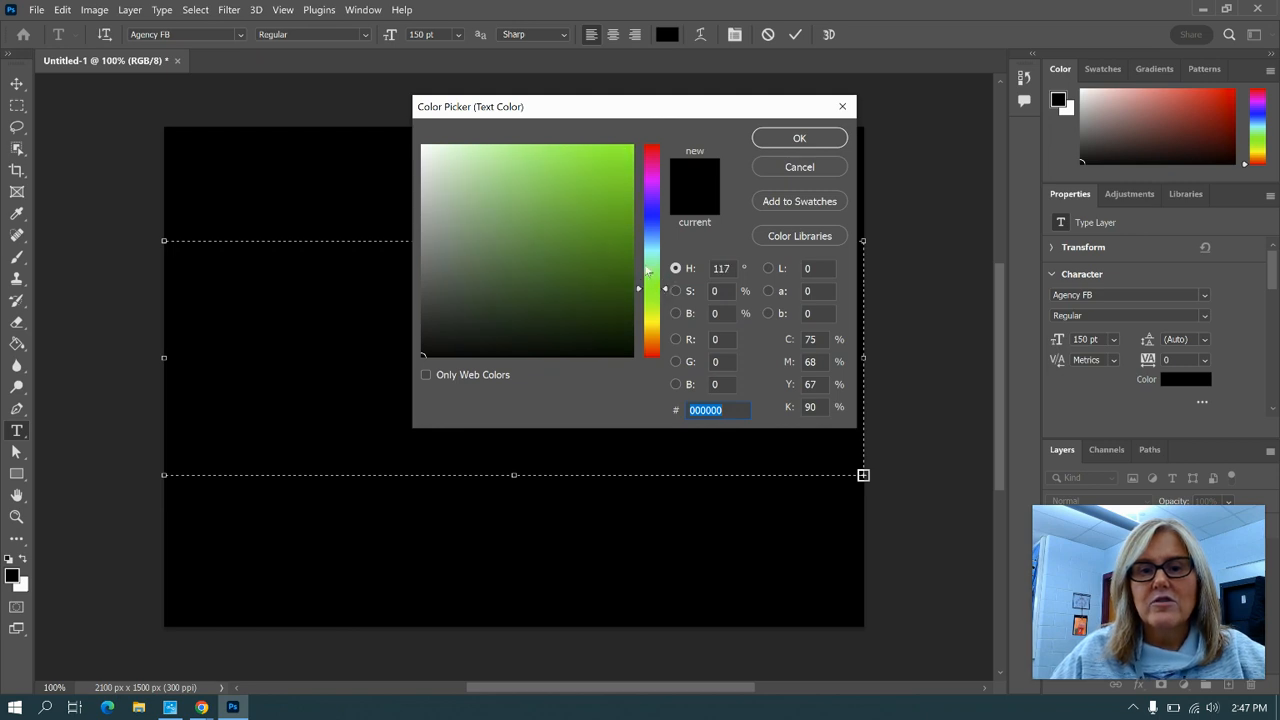
left_click(624, 154)
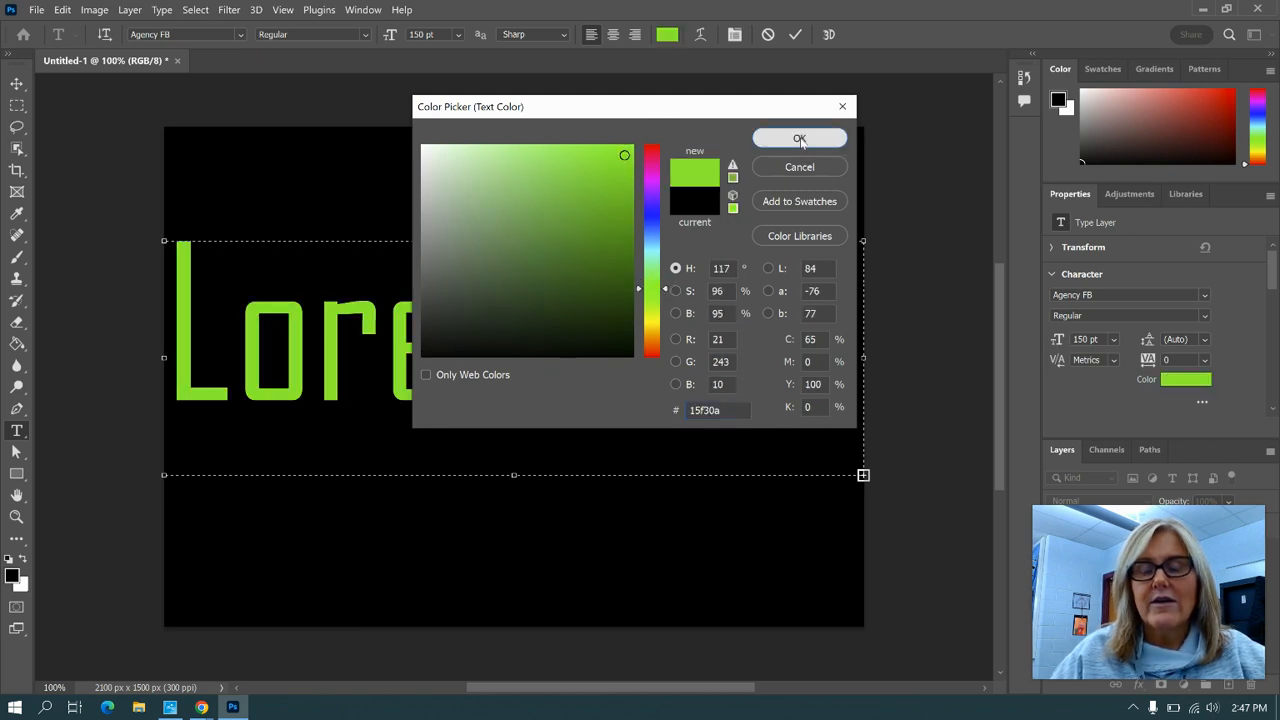
left_click(800, 139)
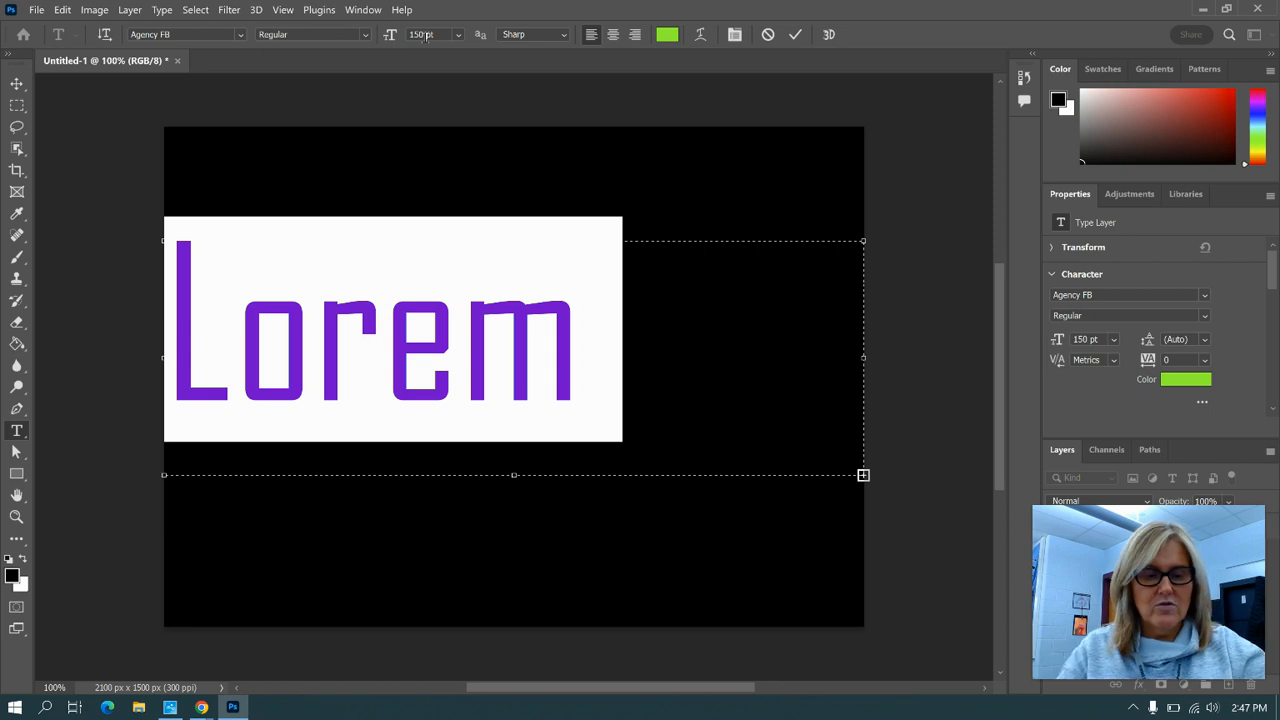
type("STRETCH")
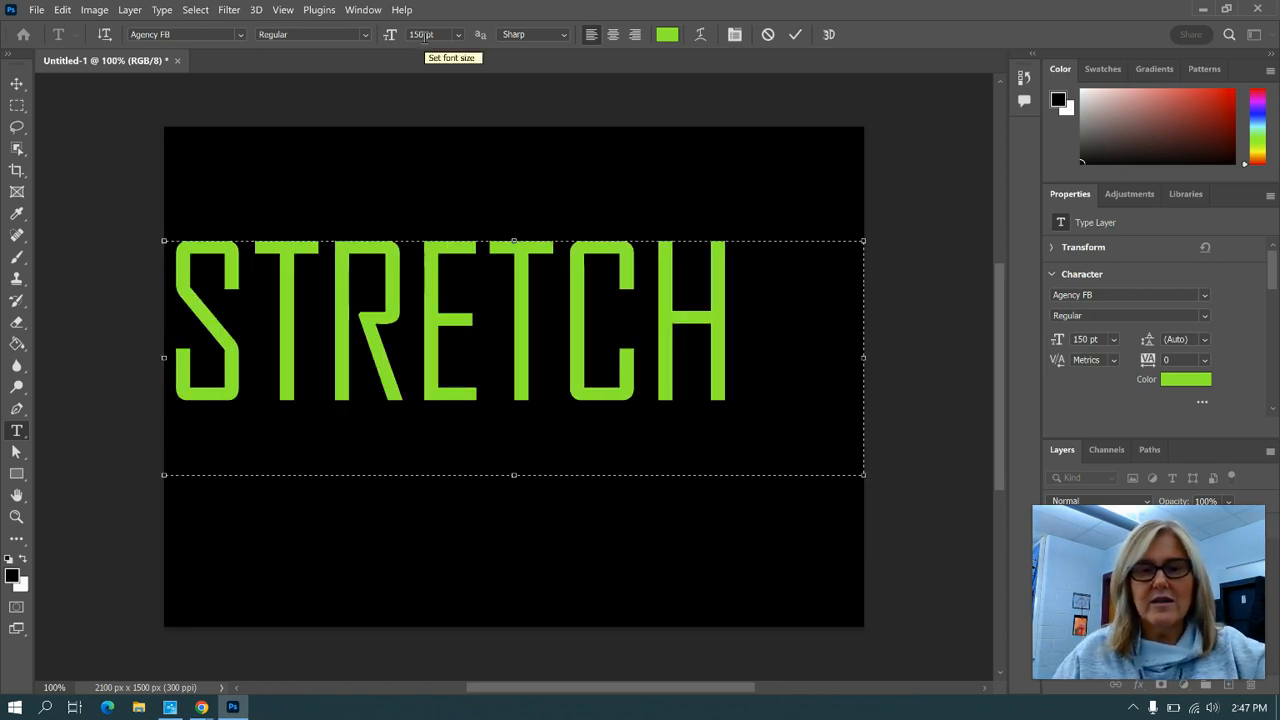
left_click(797, 36)
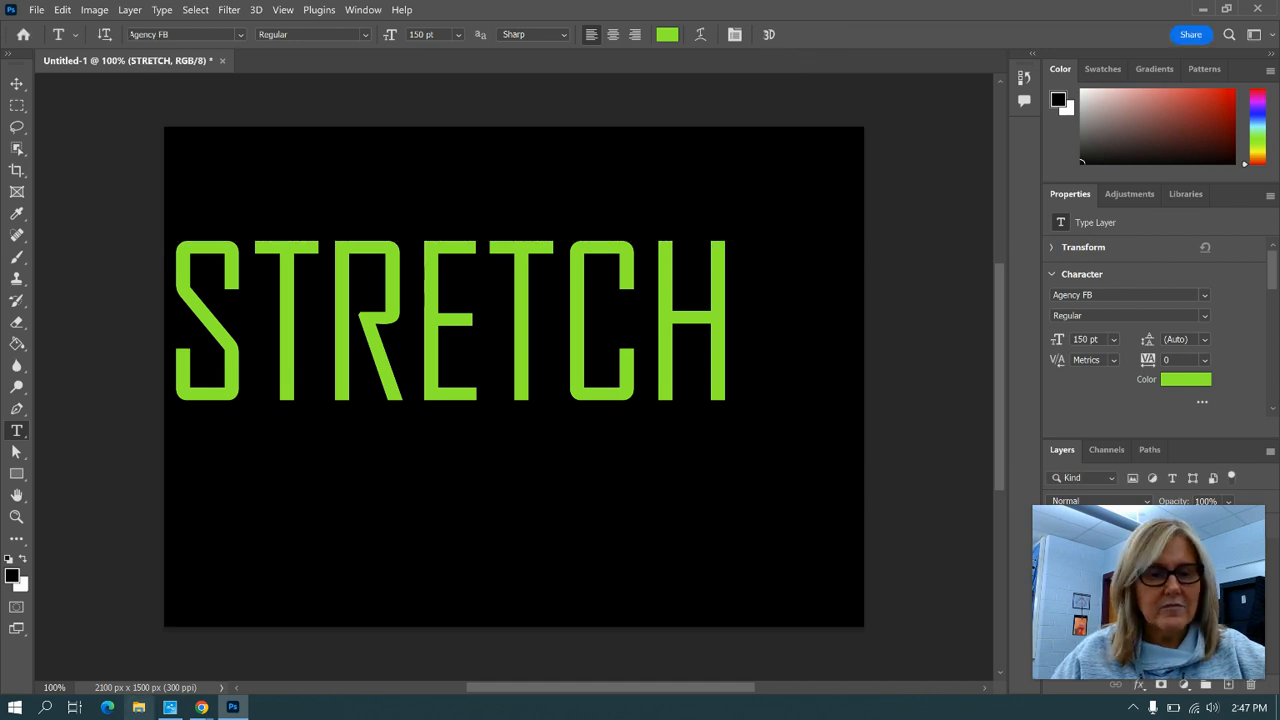
Check the Challenge 9 instructions in Chrome, then return to Photoshop and move the STRETCH text to the canvas centre.
mouse_move(201, 707)
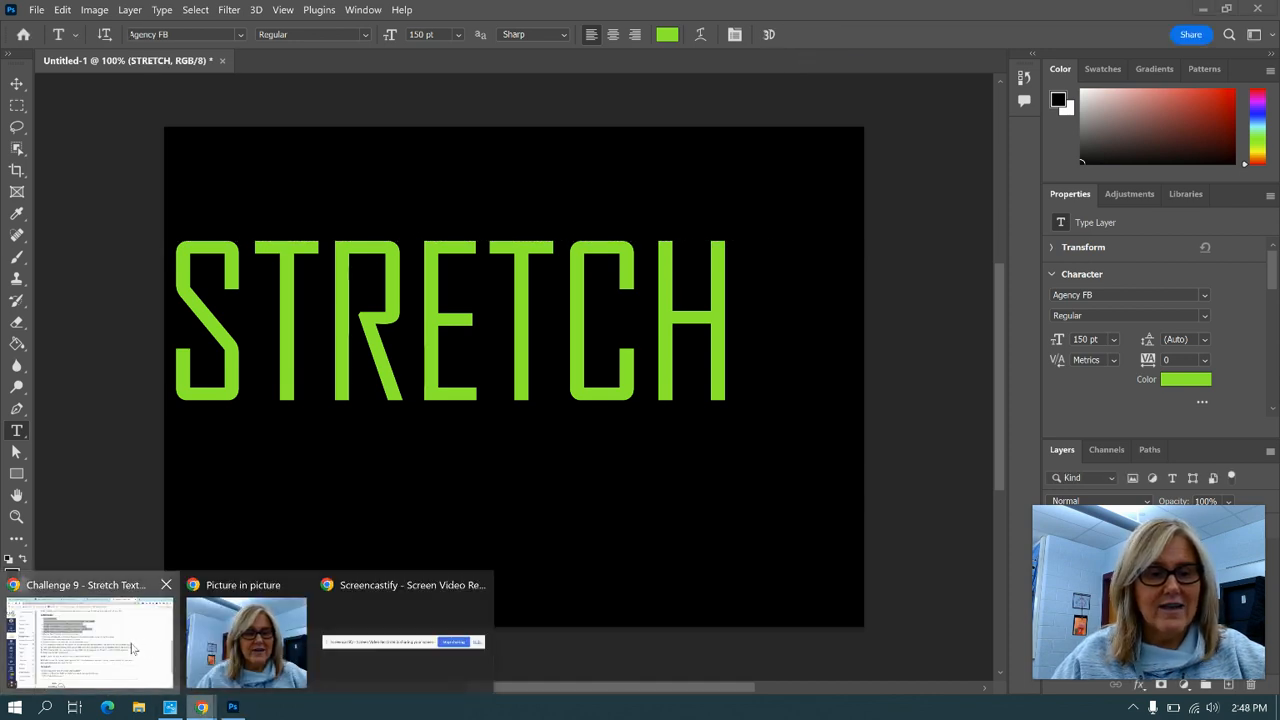
left_click(133, 649)
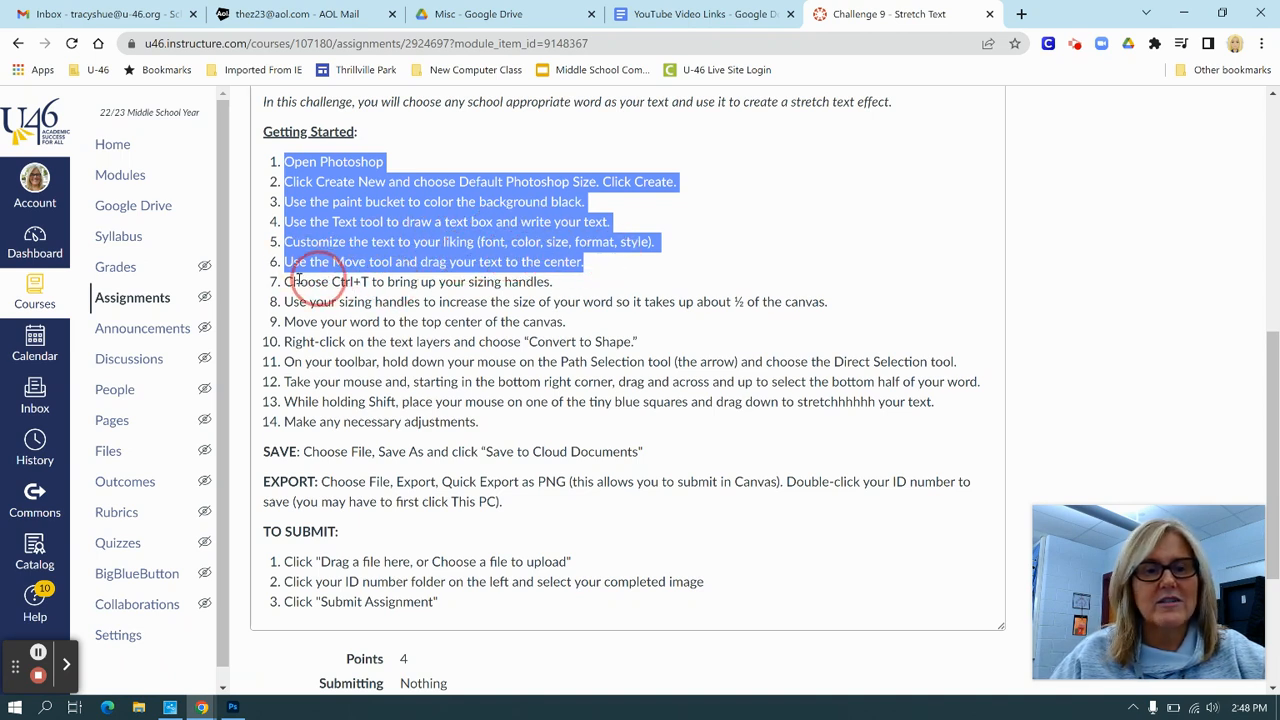
left_click(232, 707)
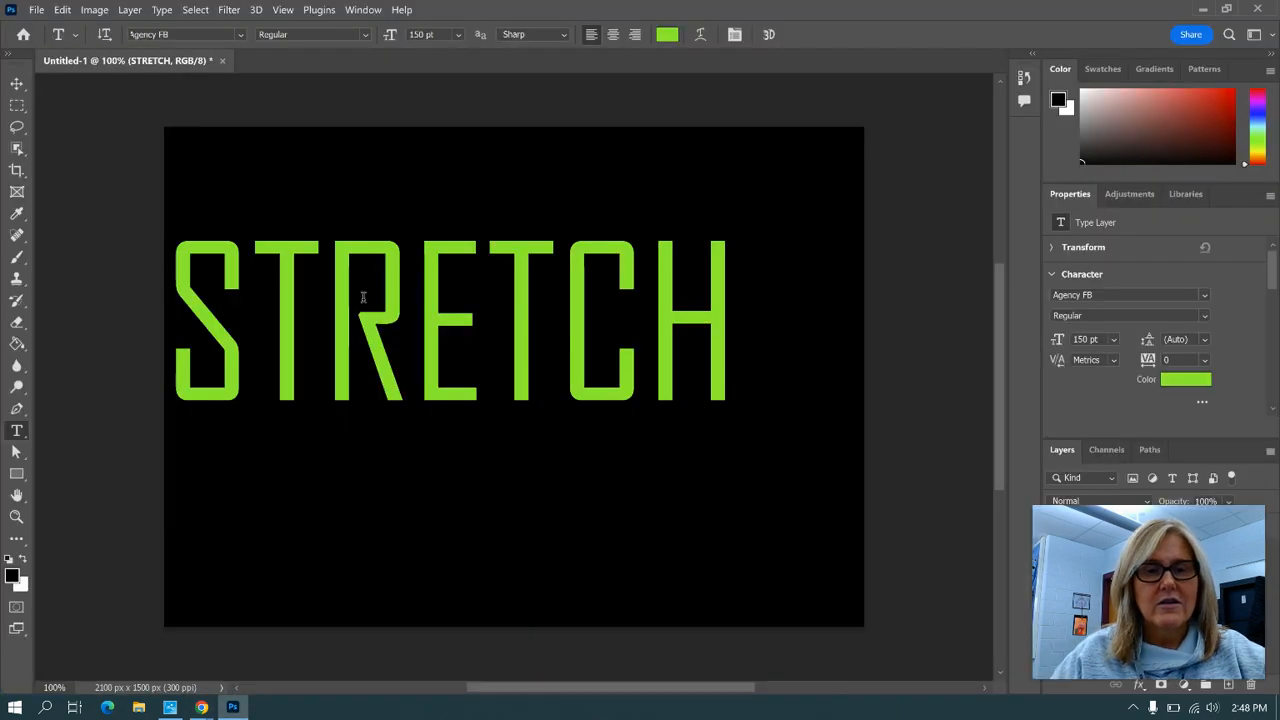
left_click(16, 84)
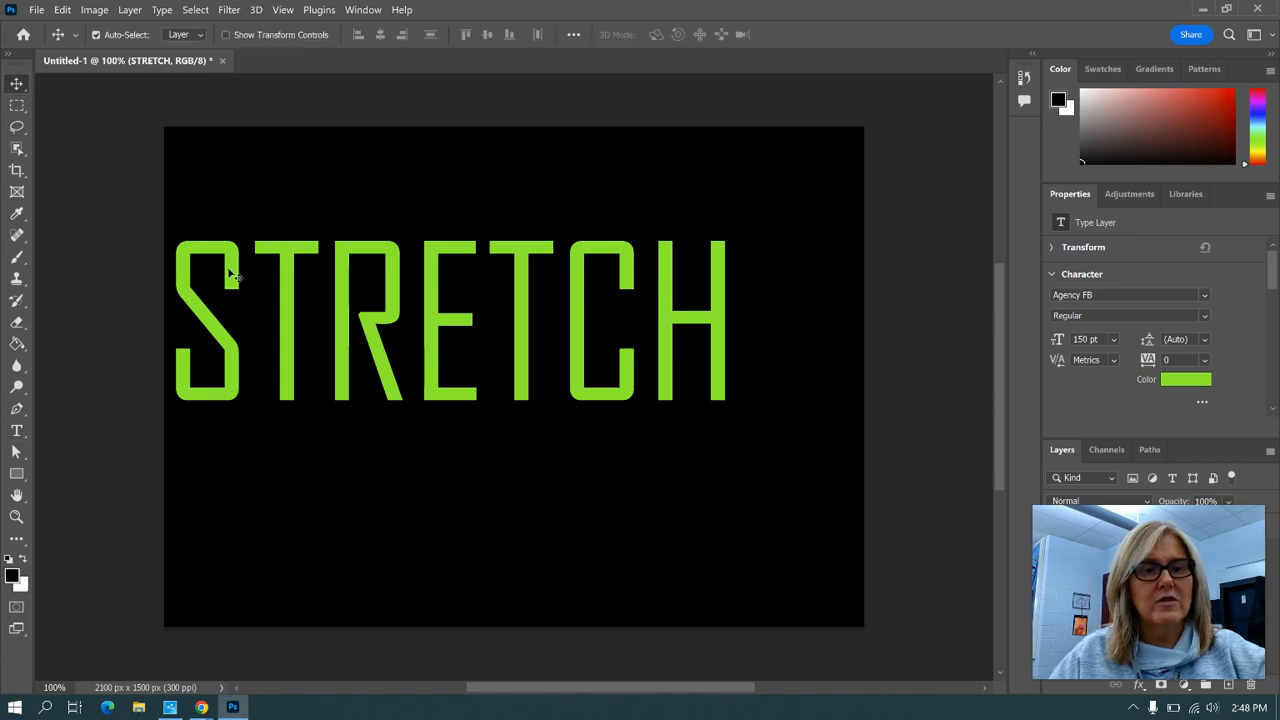
left_click_drag(232, 273, 294, 320)
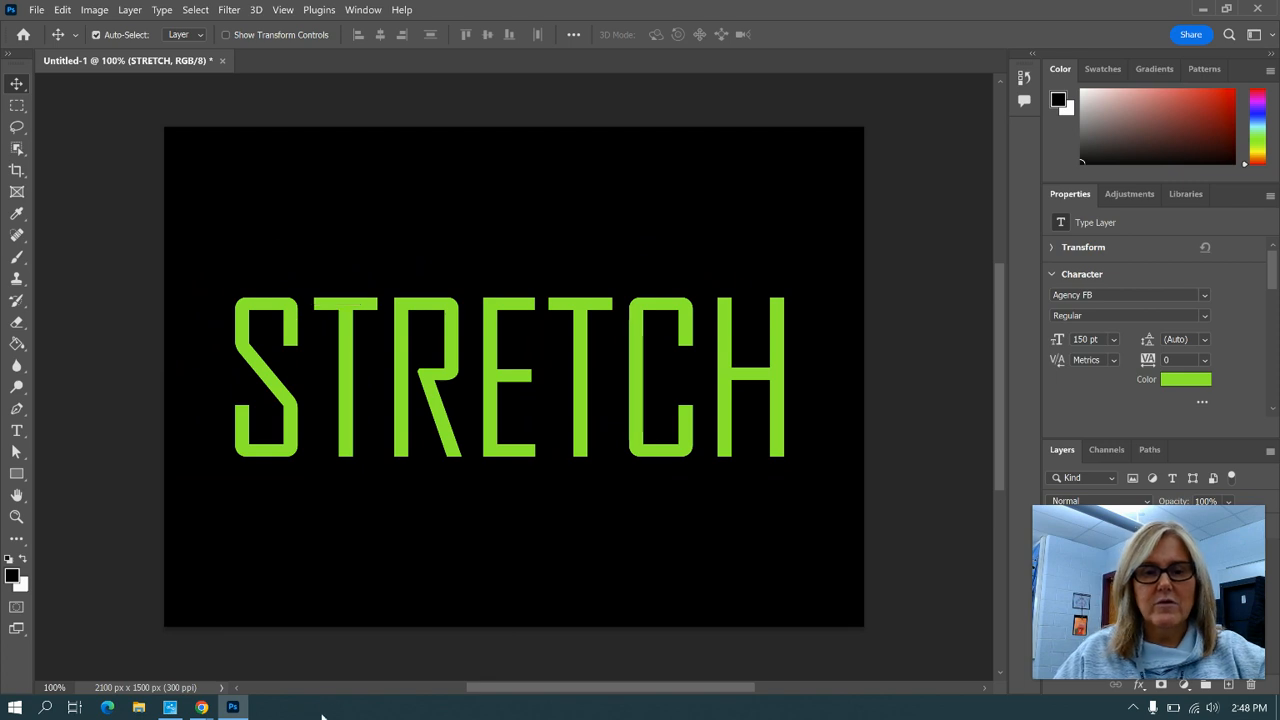
Recheck the instructions in Chrome, then in Photoshop enlarge the STRETCH text to about 118% and move it to the canvas's top centre.
mouse_move(205, 710)
left_click(145, 665)
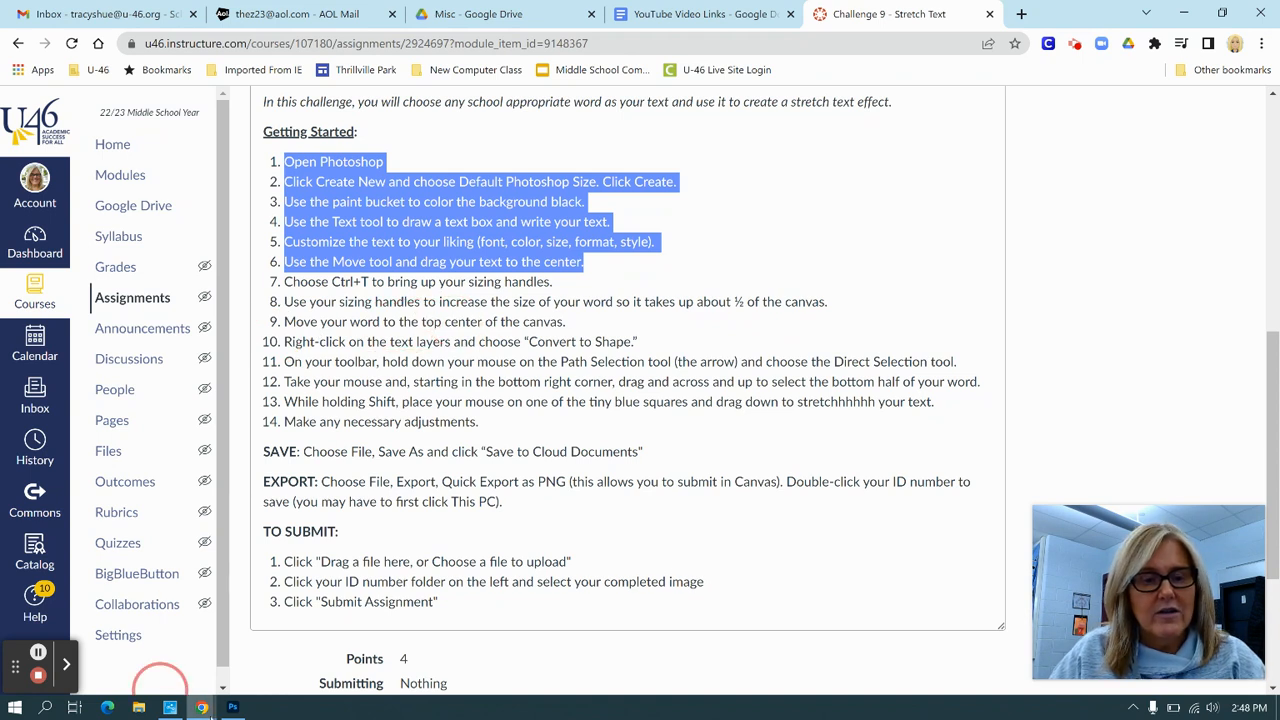
left_click(231, 707)
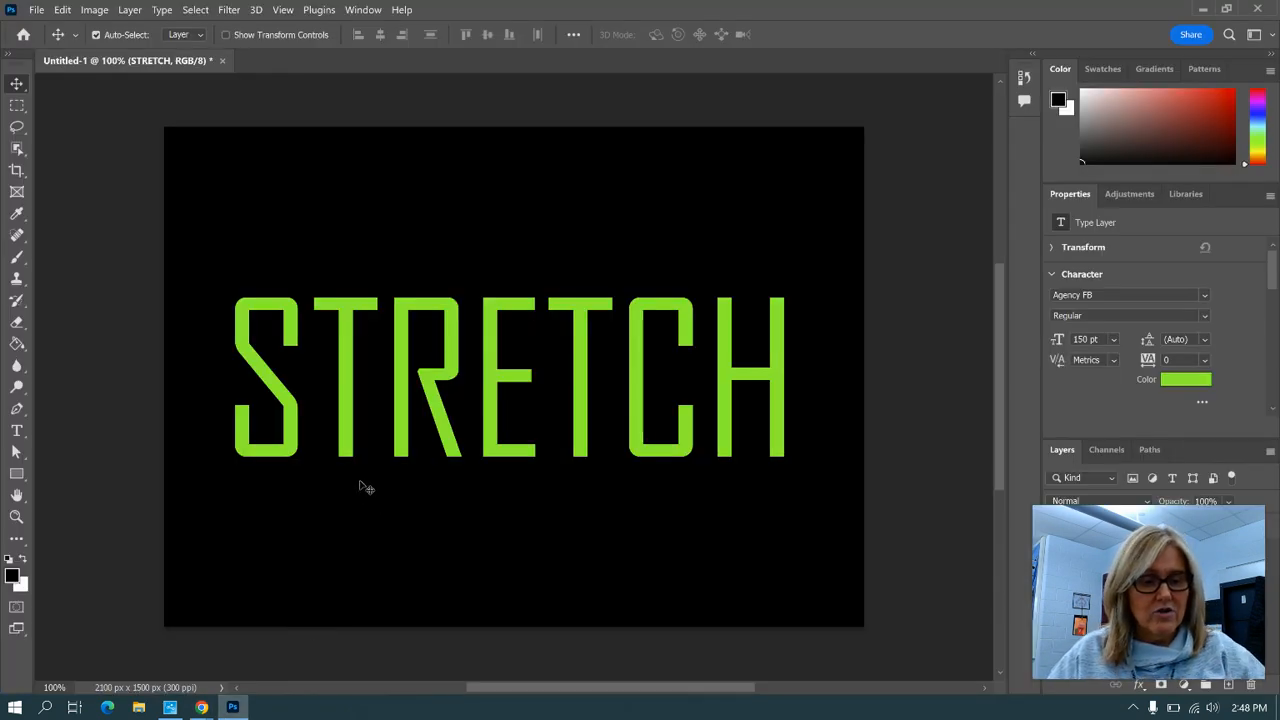
left_click(83, 415)
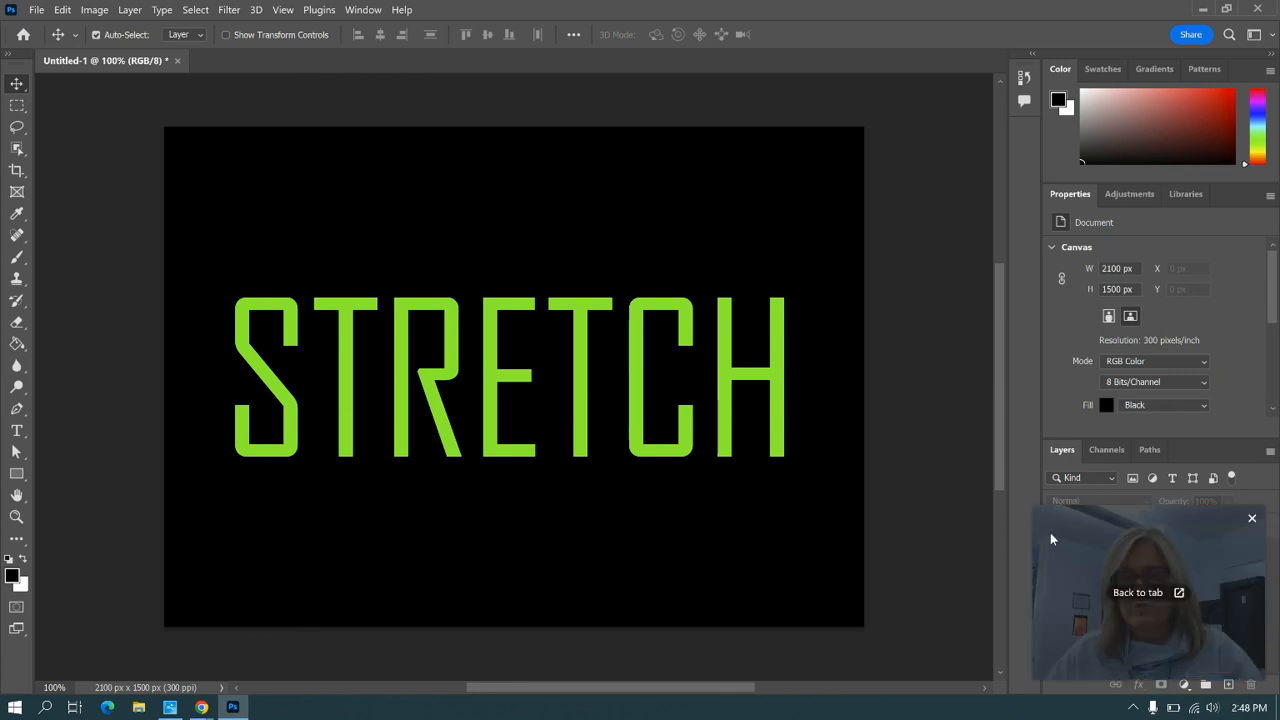
left_click_drag(1057, 525, 1042, 289)
left_click(1118, 567)
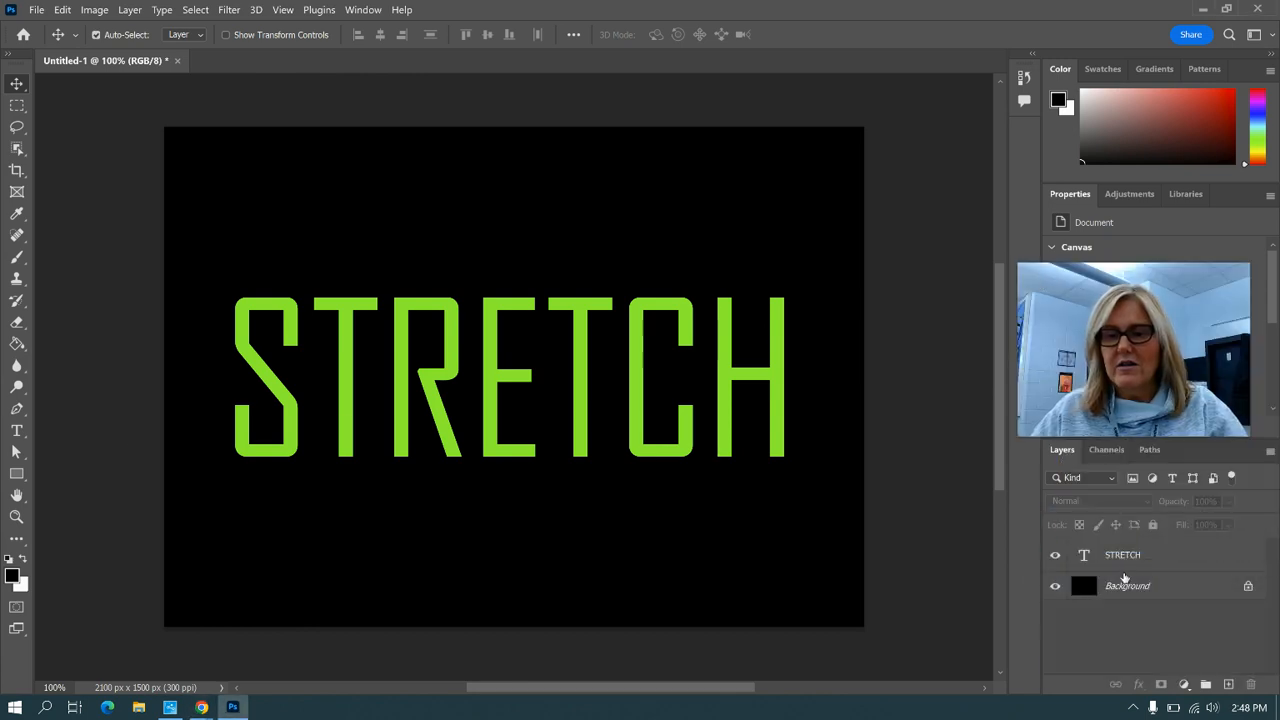
left_click(1119, 560)
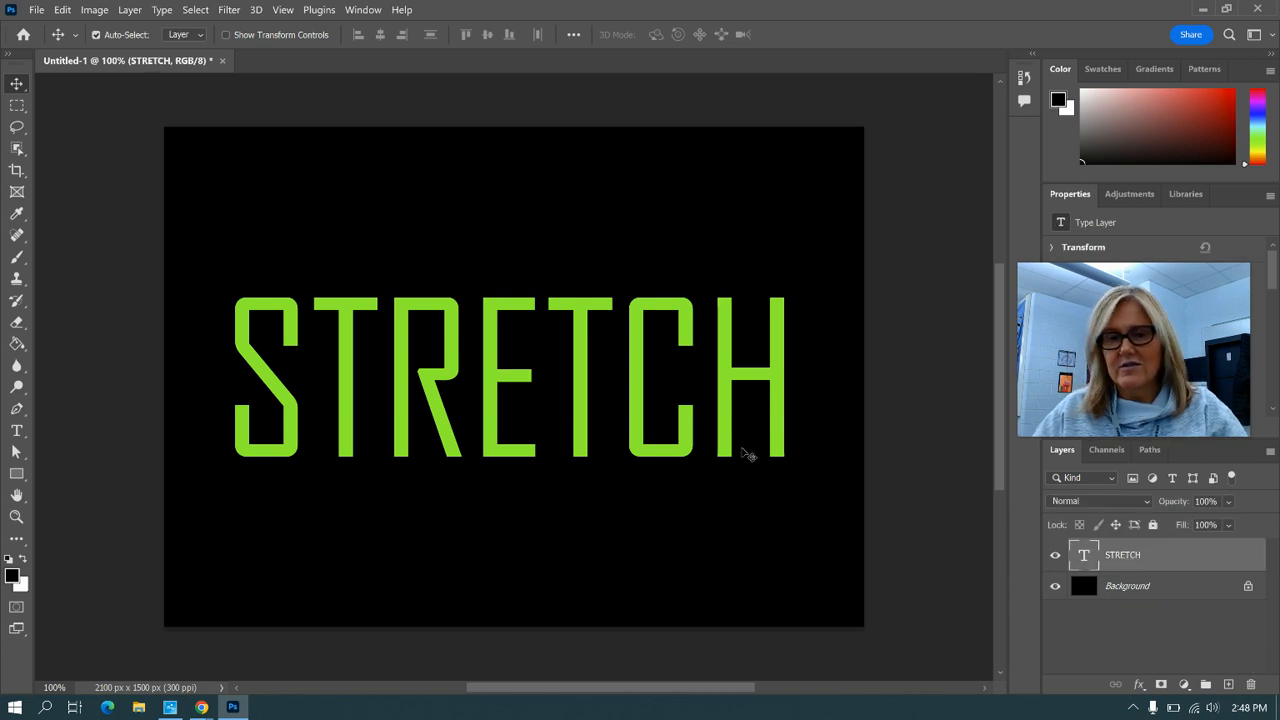
key("ctrl+t")
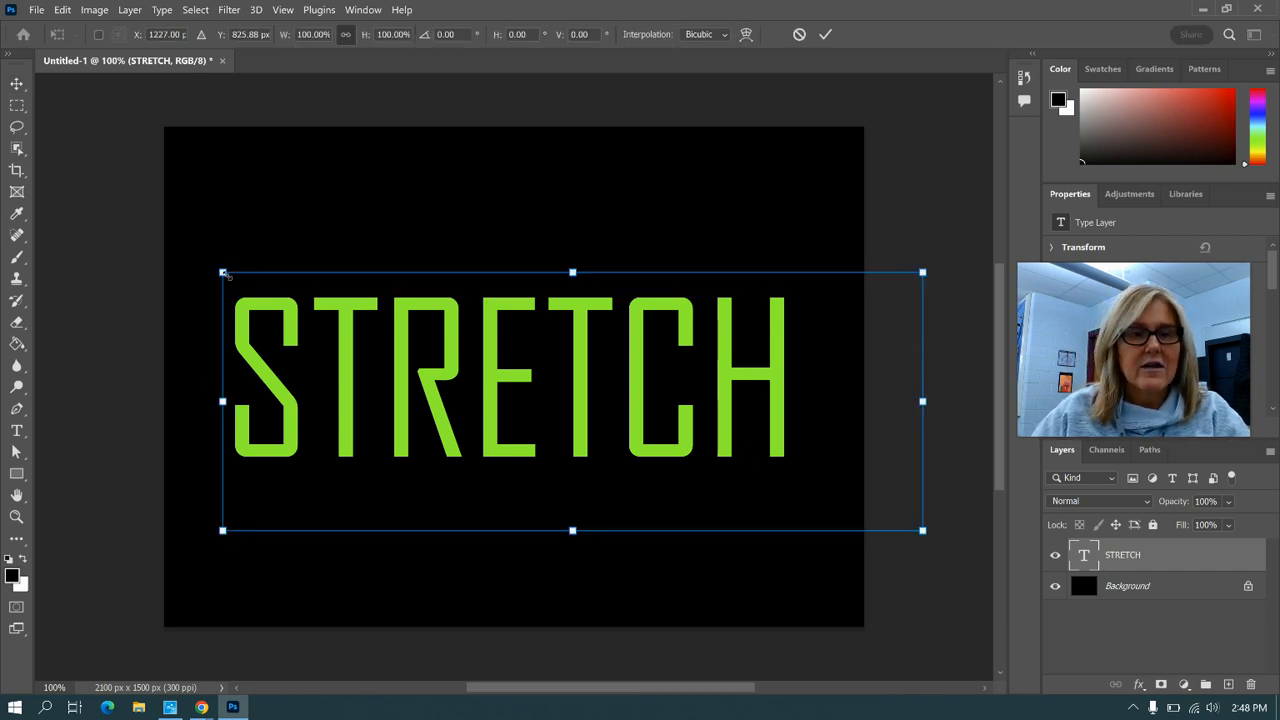
left_click_drag(222, 272, 165, 251)
left_click_drag(924, 250, 988, 227)
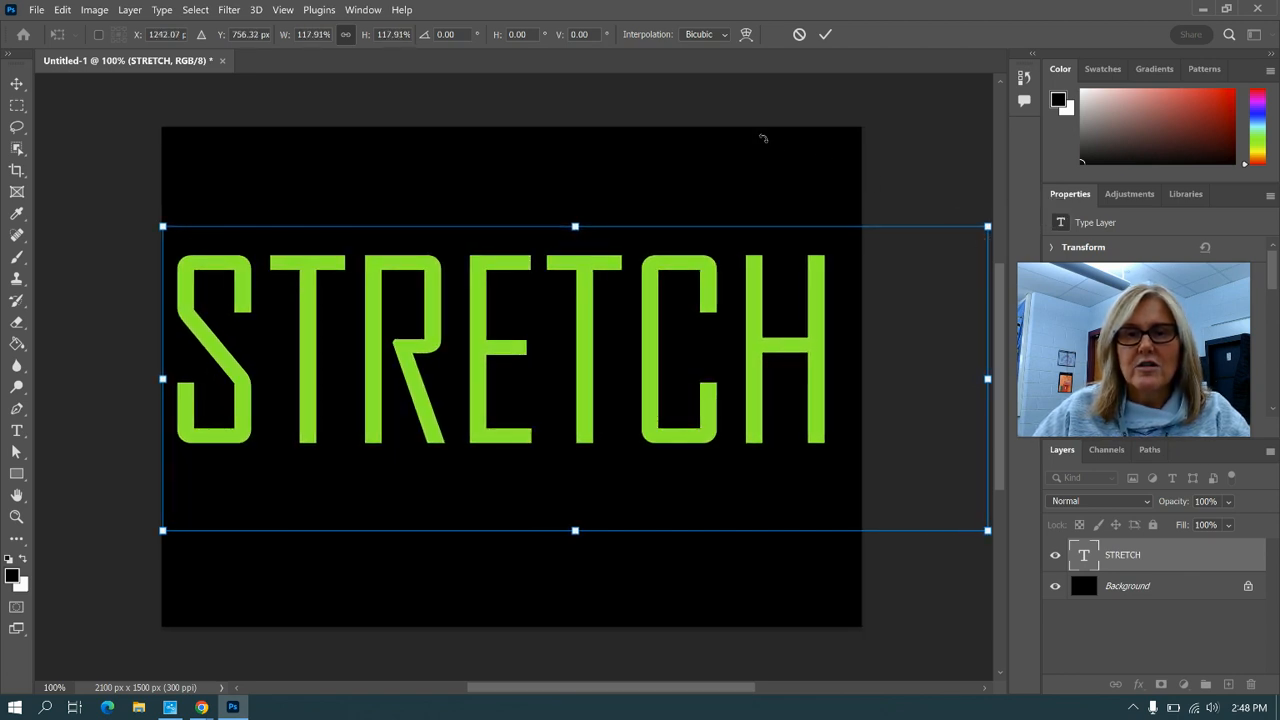
left_click(826, 36)
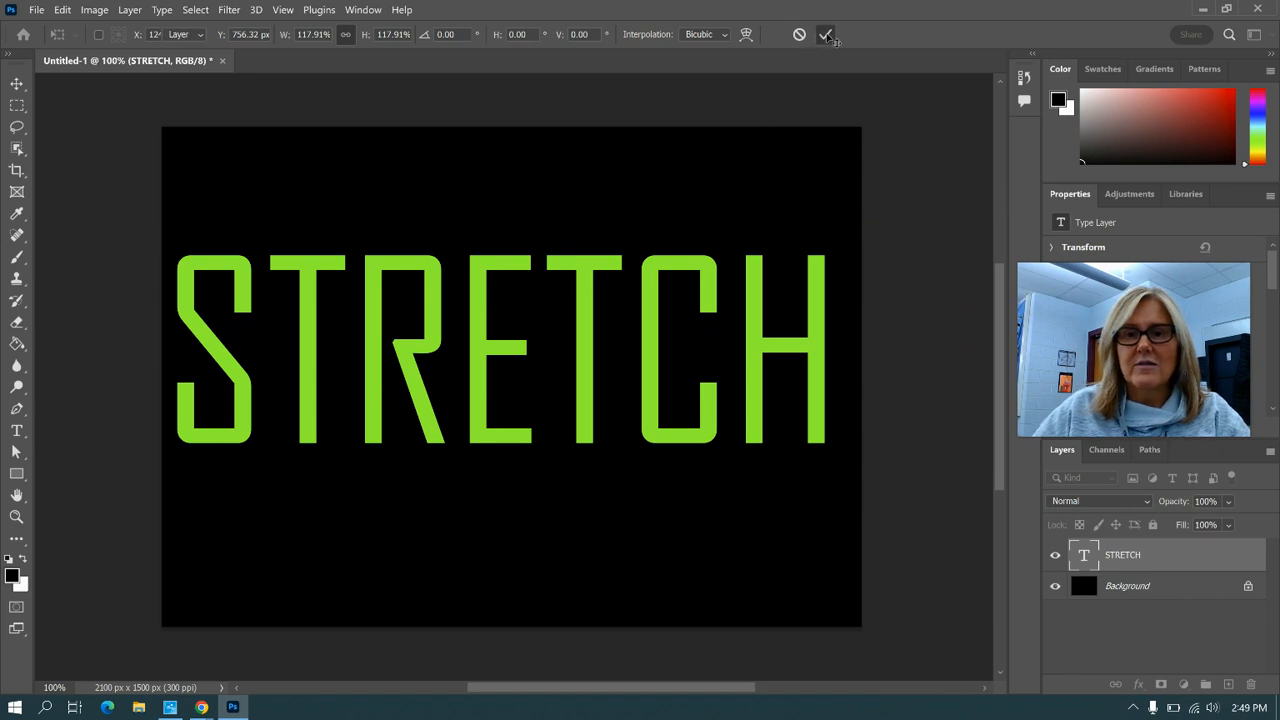
left_click_drag(433, 320, 451, 208)
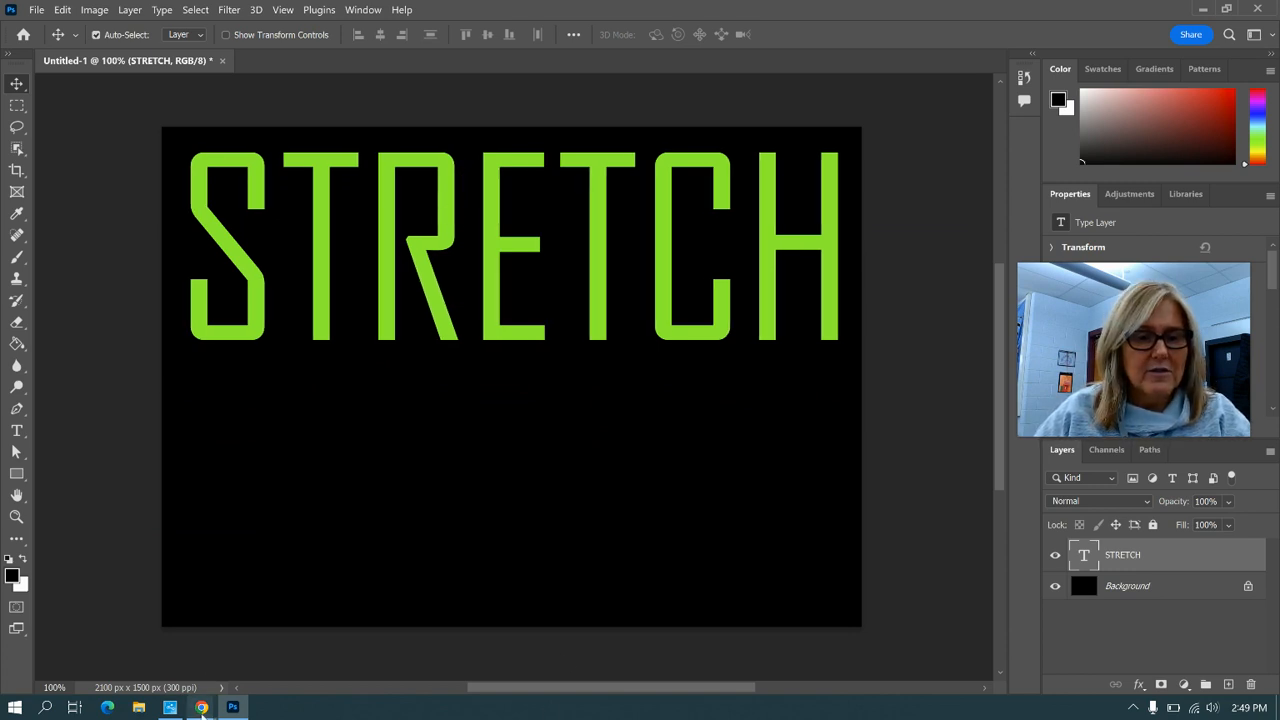
Check the Challenge 9 instructions in Chrome, then return to Photoshop and convert the STRETCH text layer to a shape.
left_click(201, 709)
left_click(143, 668)
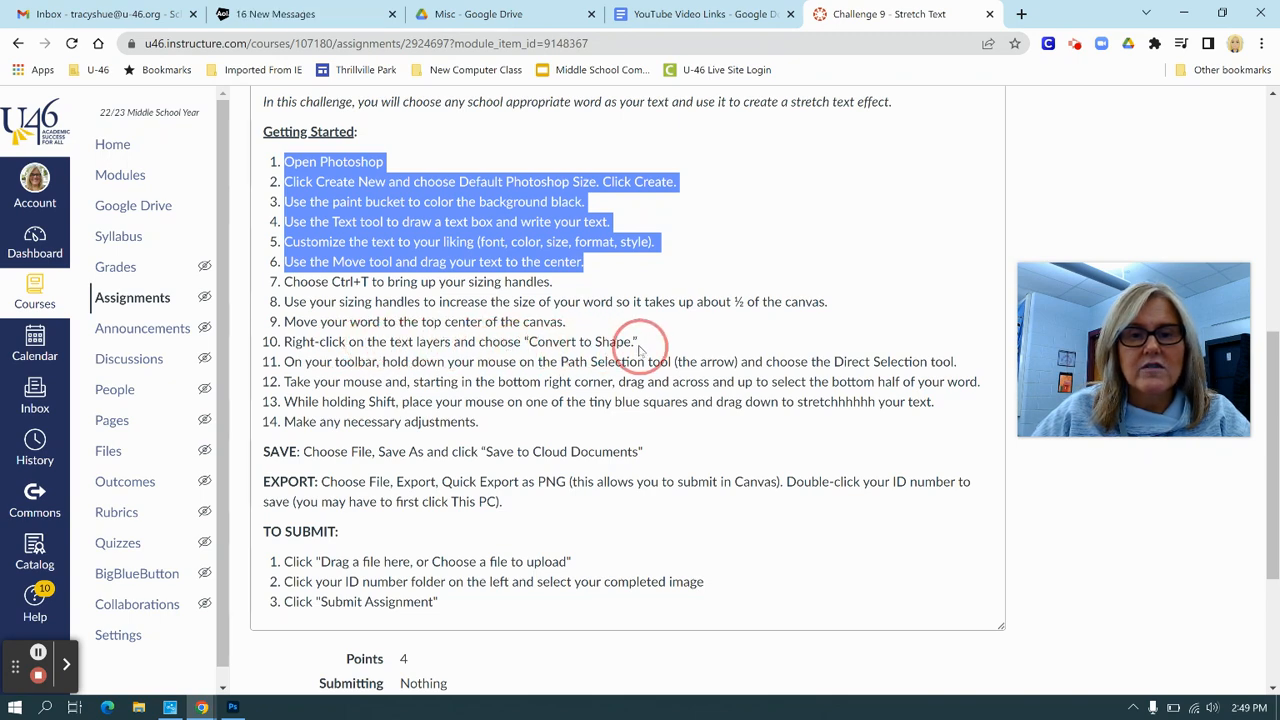
left_click(234, 708)
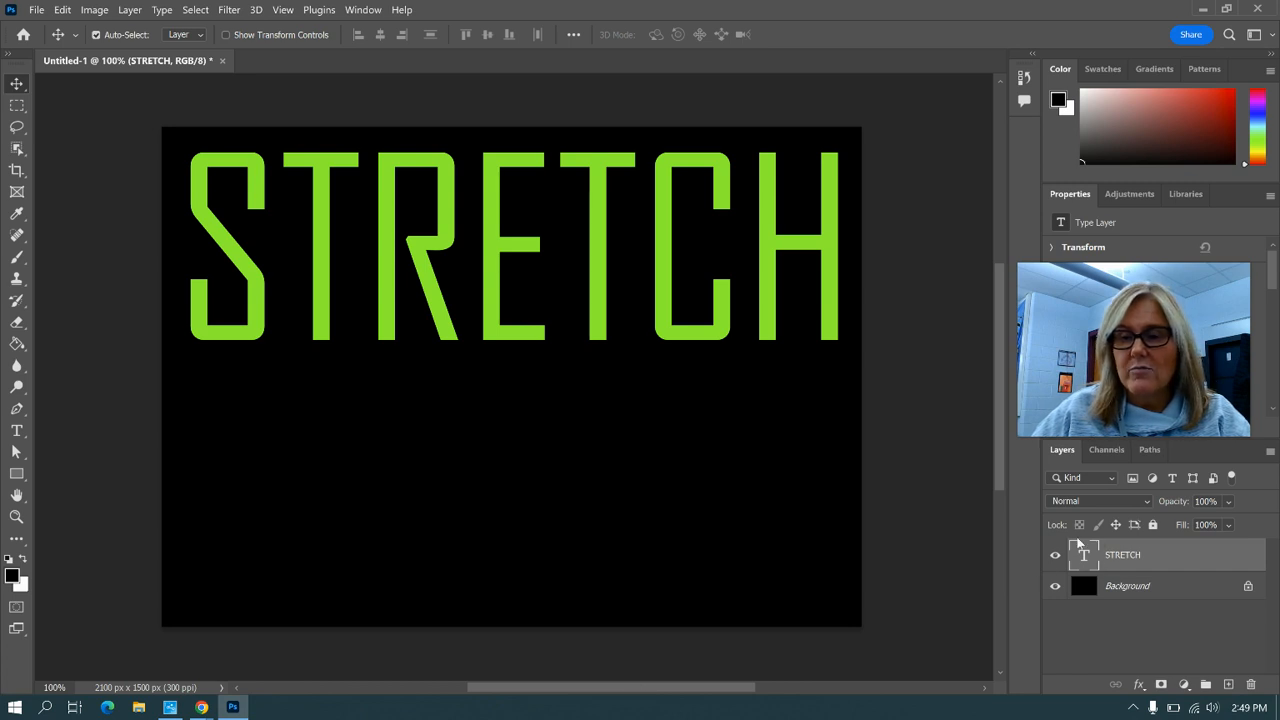
right_click(1131, 559)
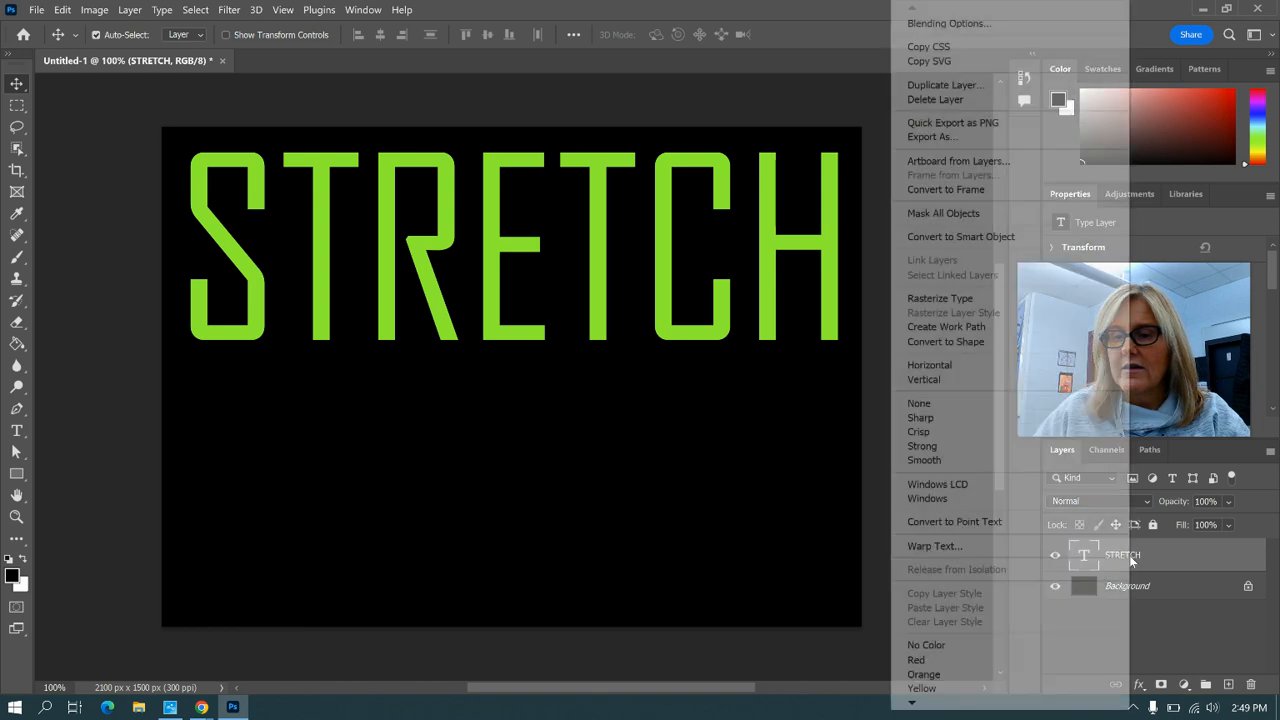
left_click(1004, 346)
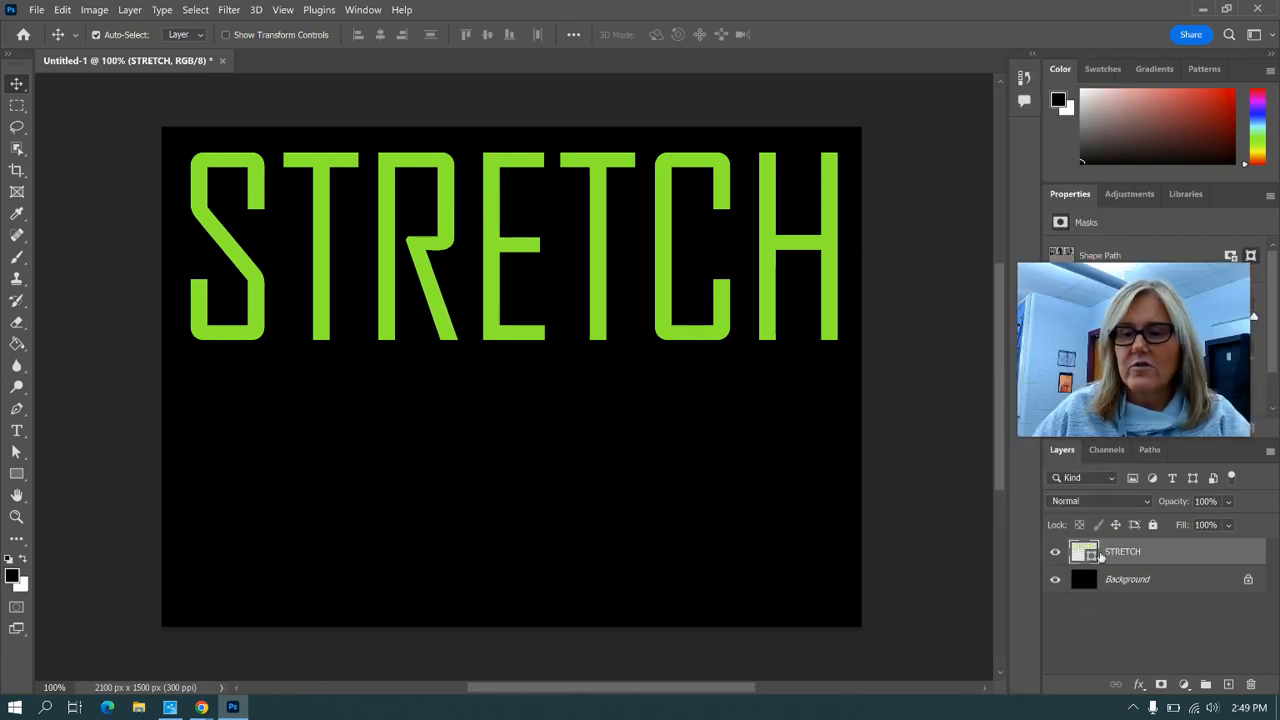
Read the following instruction in Chrome, then return to Photoshop and activate the Direct Selection Tool for the STRETCH shape.
mouse_move(201, 705)
left_click(165, 674)
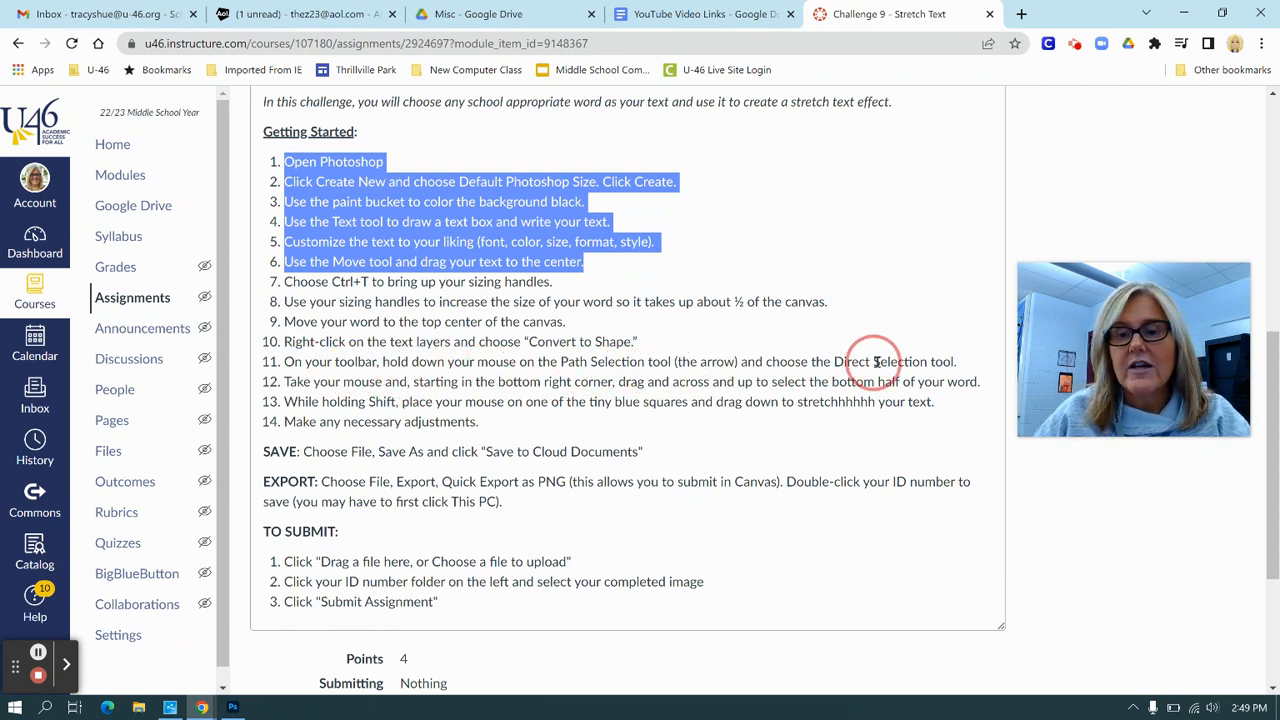
left_click(232, 707)
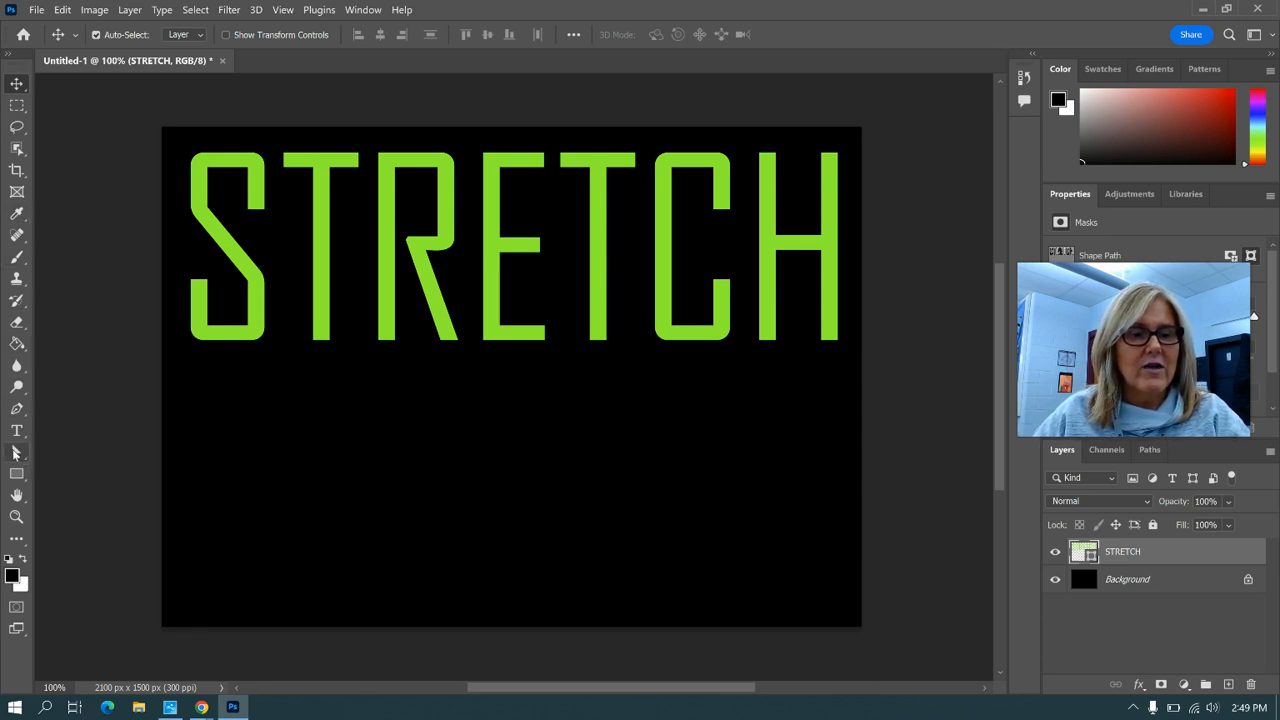
left_click(17, 452)
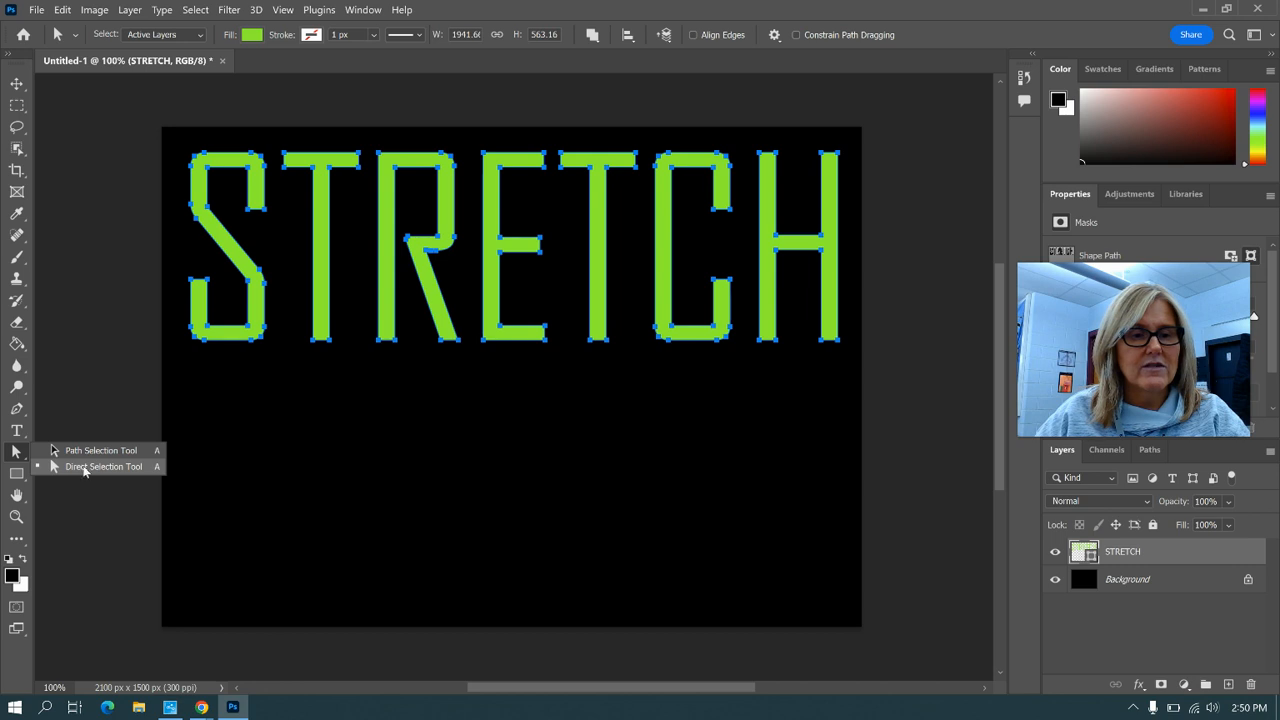
left_click(92, 468)
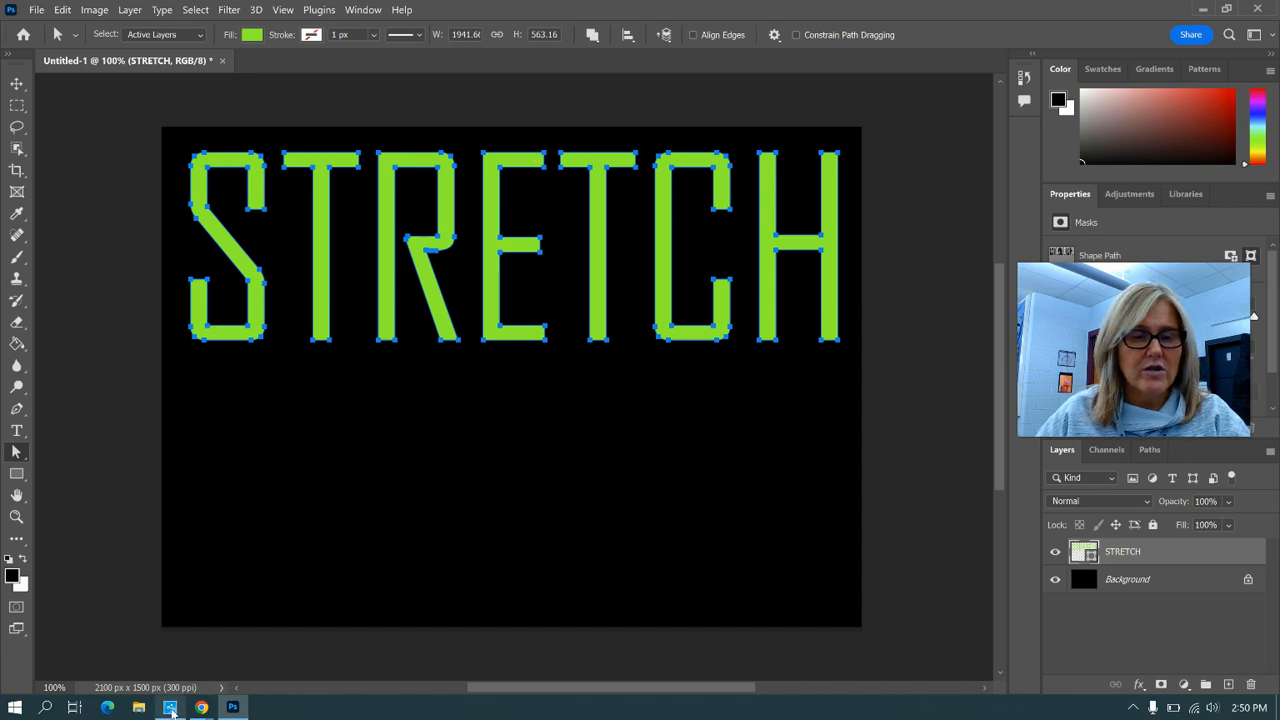
Review the selection instruction in Chrome, then in Photoshop select the anchor points in the lower half of all the STRETCH letters.
mouse_move(201, 705)
left_click(130, 675)
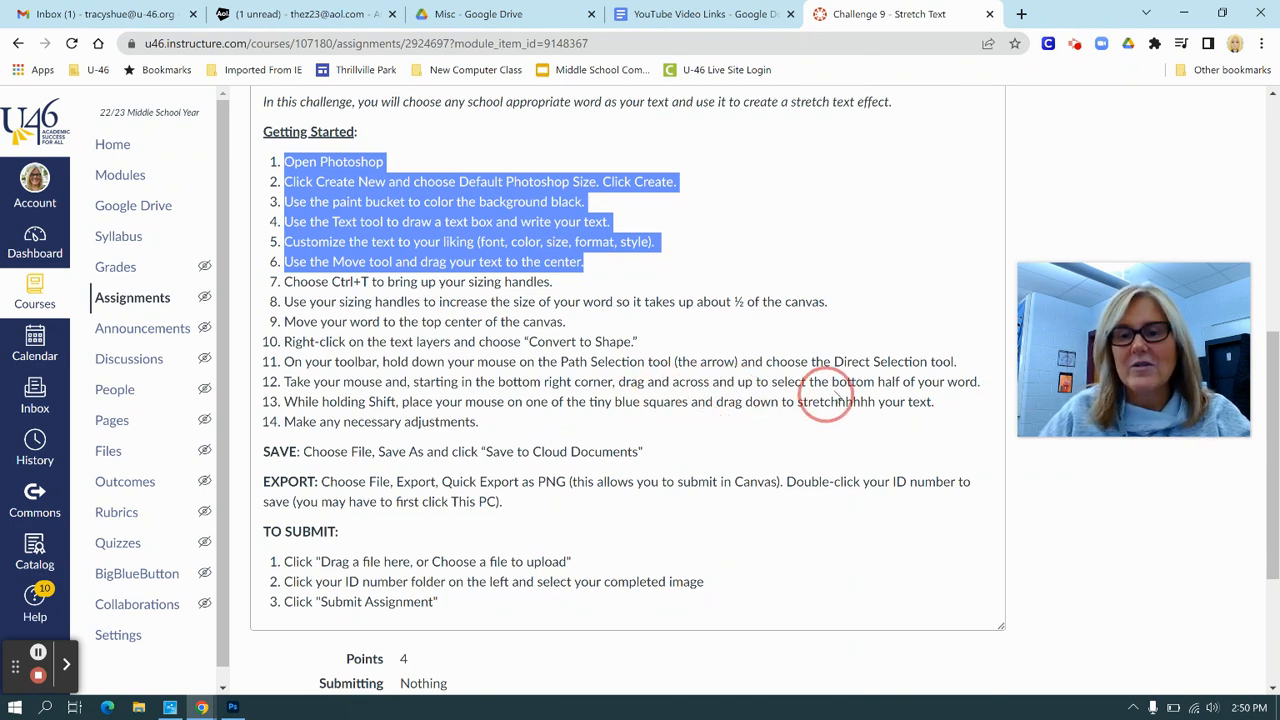
left_click(233, 707)
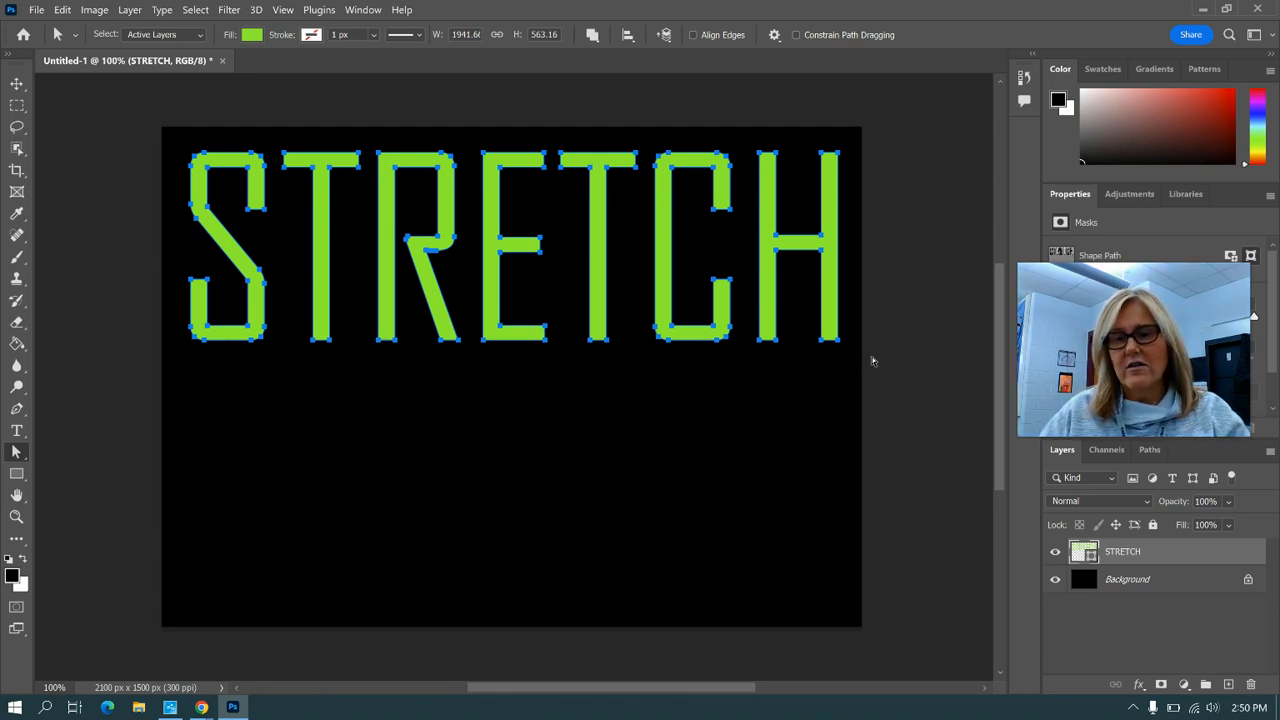
left_click_drag(856, 363, 169, 241)
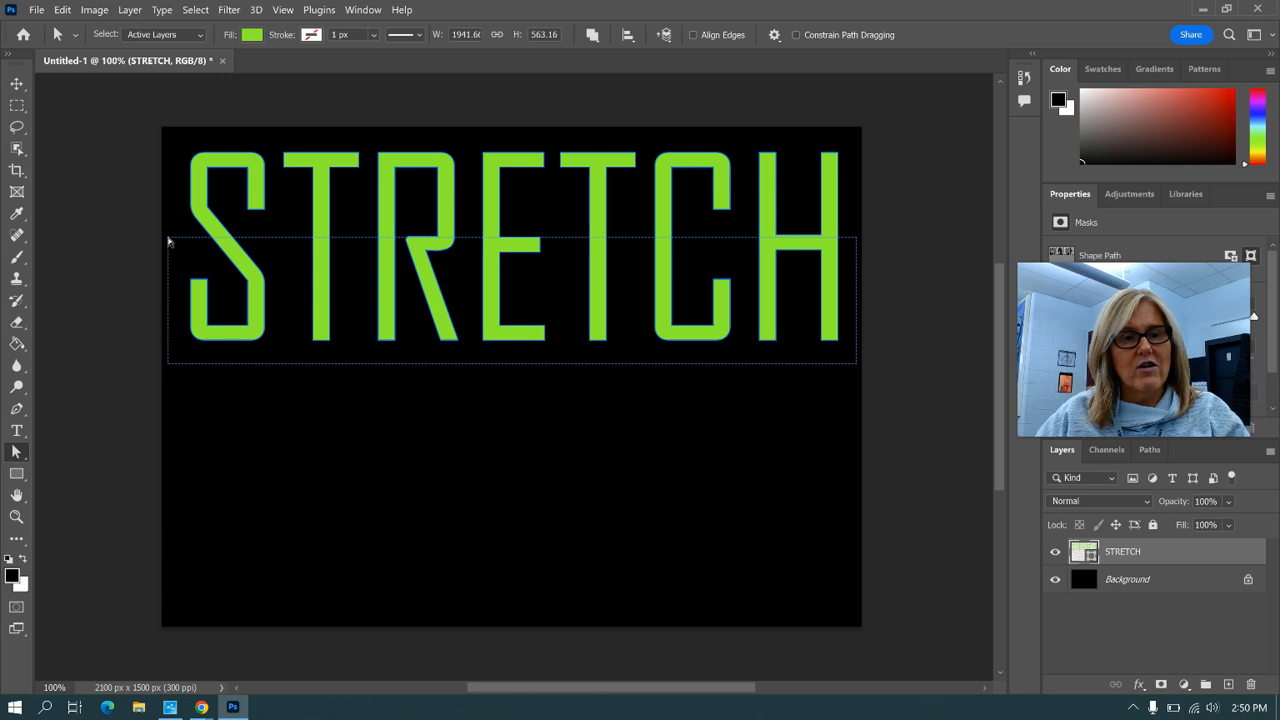
left_click_drag(168, 241, 168, 242)
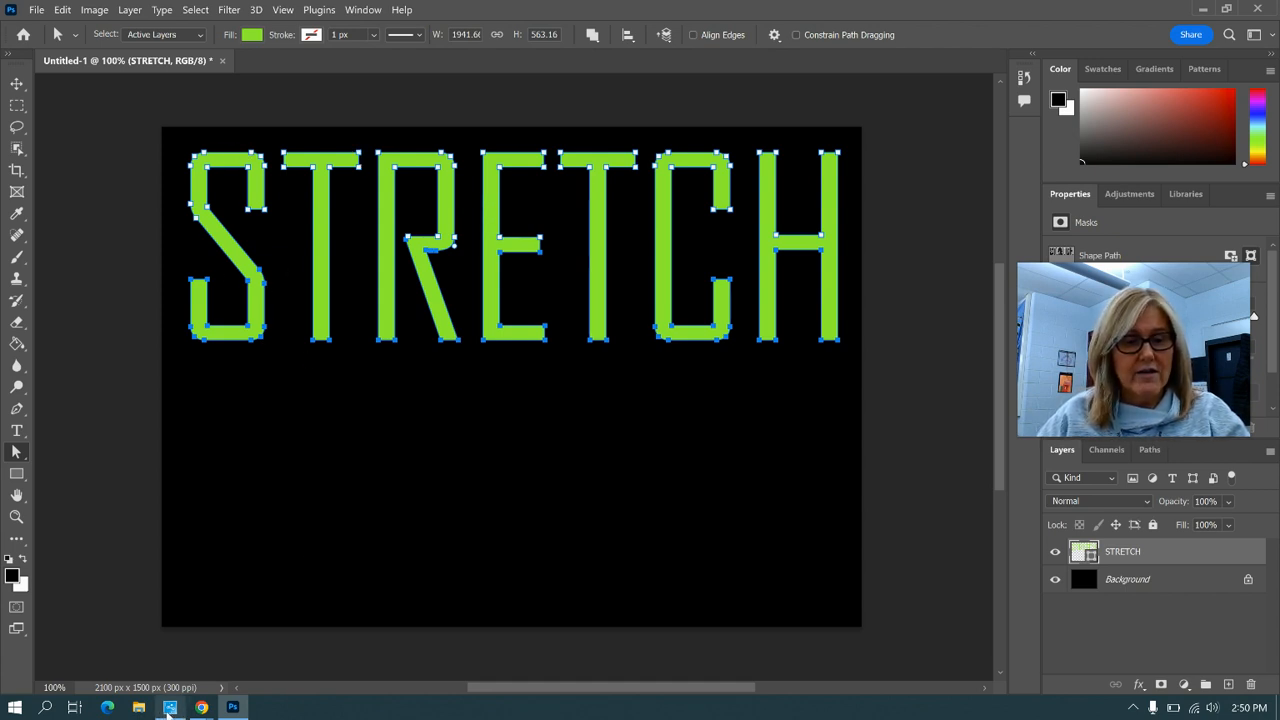
Check the stretching instruction in Chrome, then in Photoshop try stretching the selected points down to a shape height of about 1350 px and undo it.
mouse_move(202, 708)
left_click(149, 653)
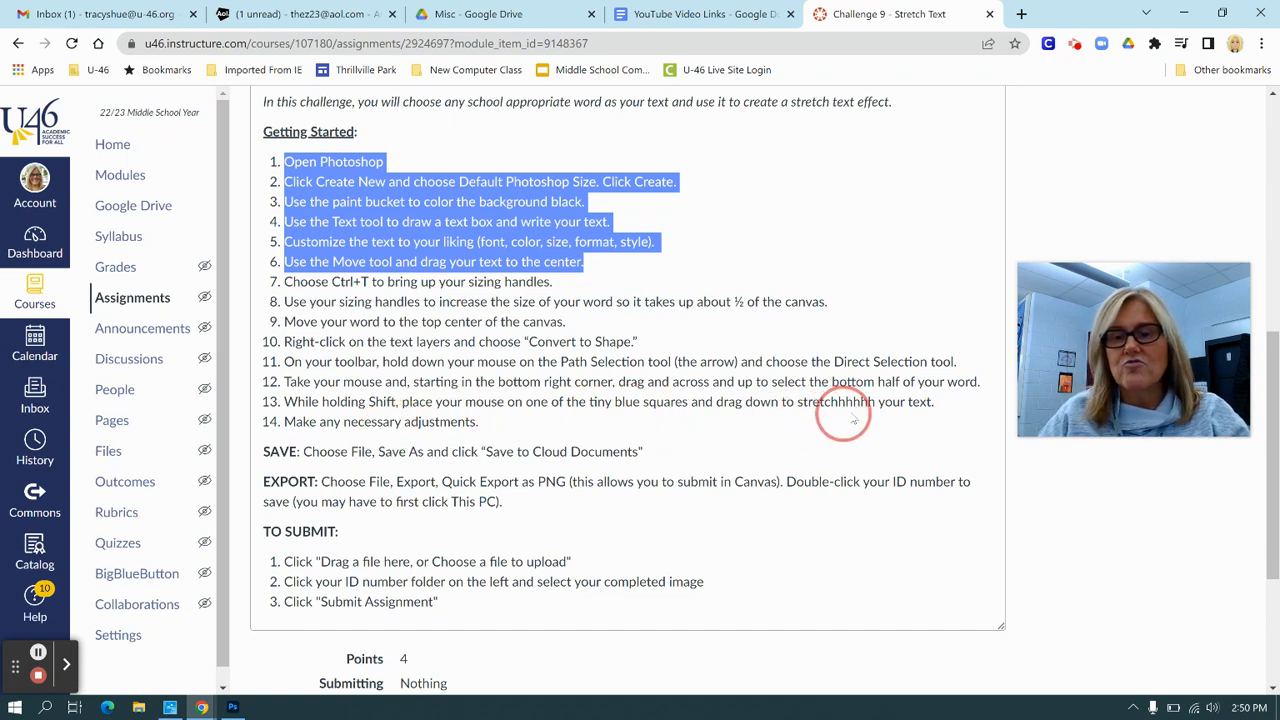
left_click(235, 708)
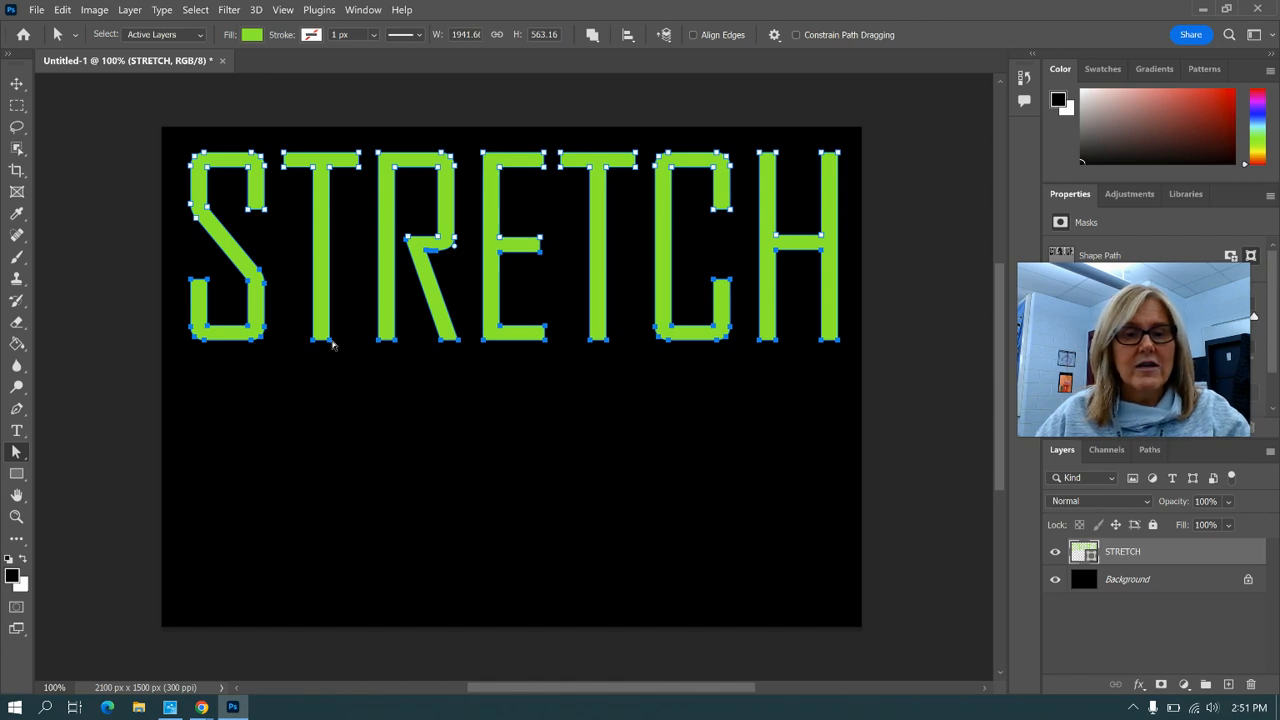
left_click_drag(330, 344, 336, 610)
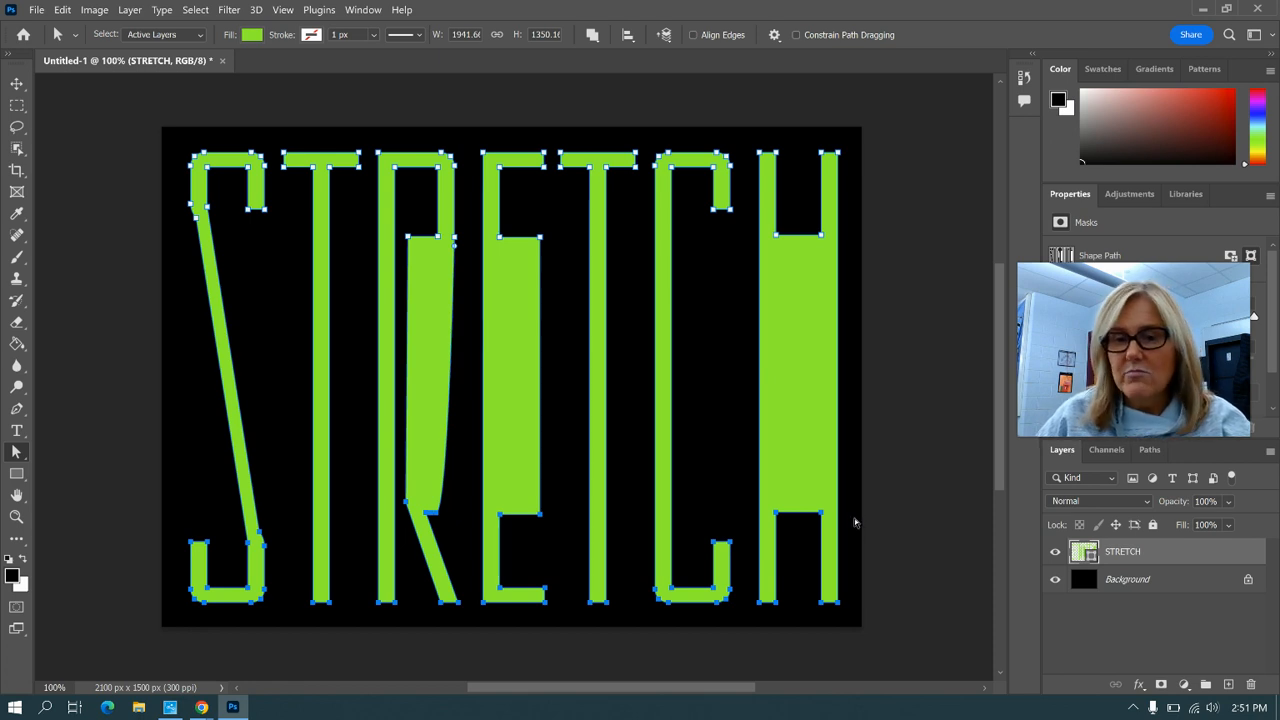
key("ctrl+z")
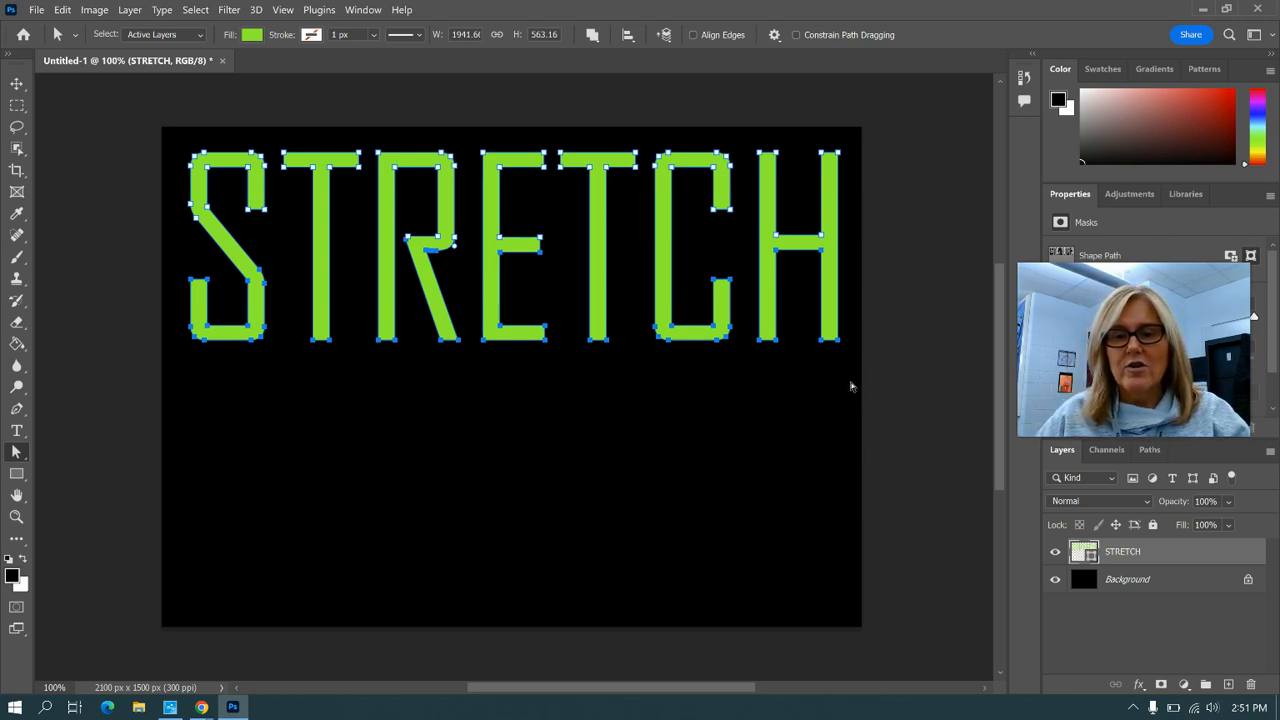
Try stretching all anchor points below the letters' top bars to a shape height of about 1377 px, and undo it.
left_click_drag(851, 386, 170, 192)
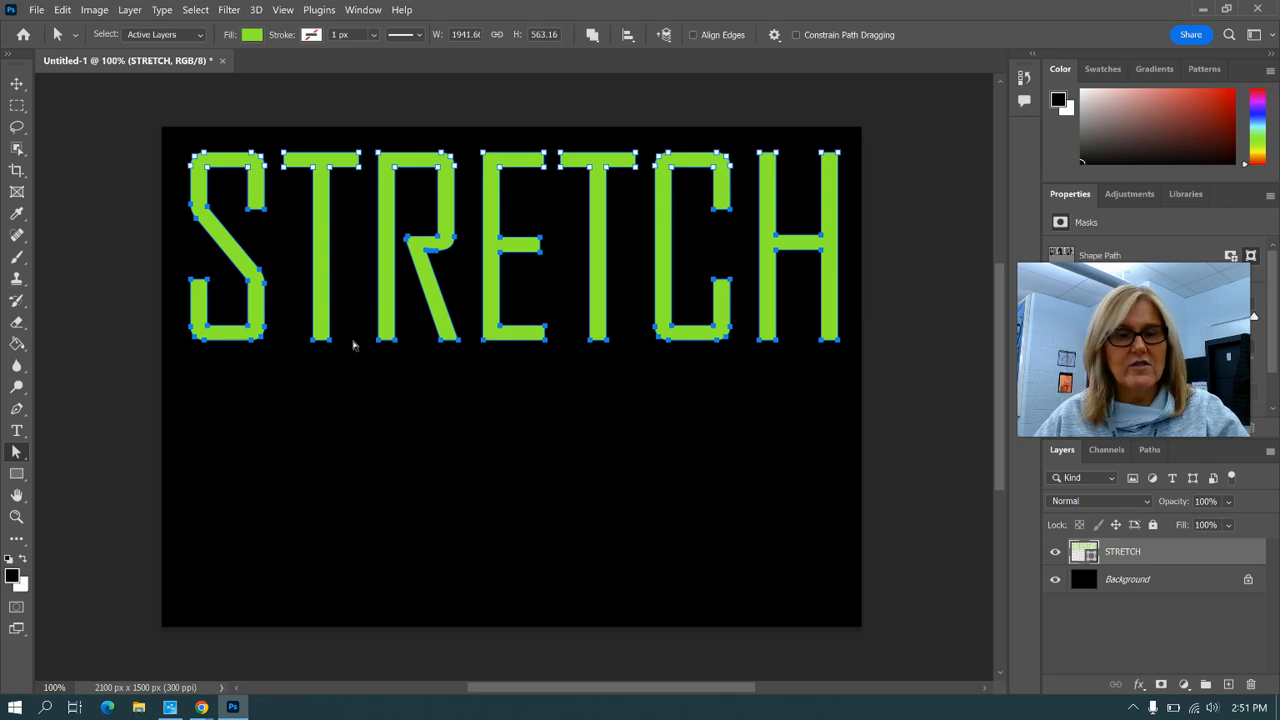
left_click_drag(330, 345, 368, 615)
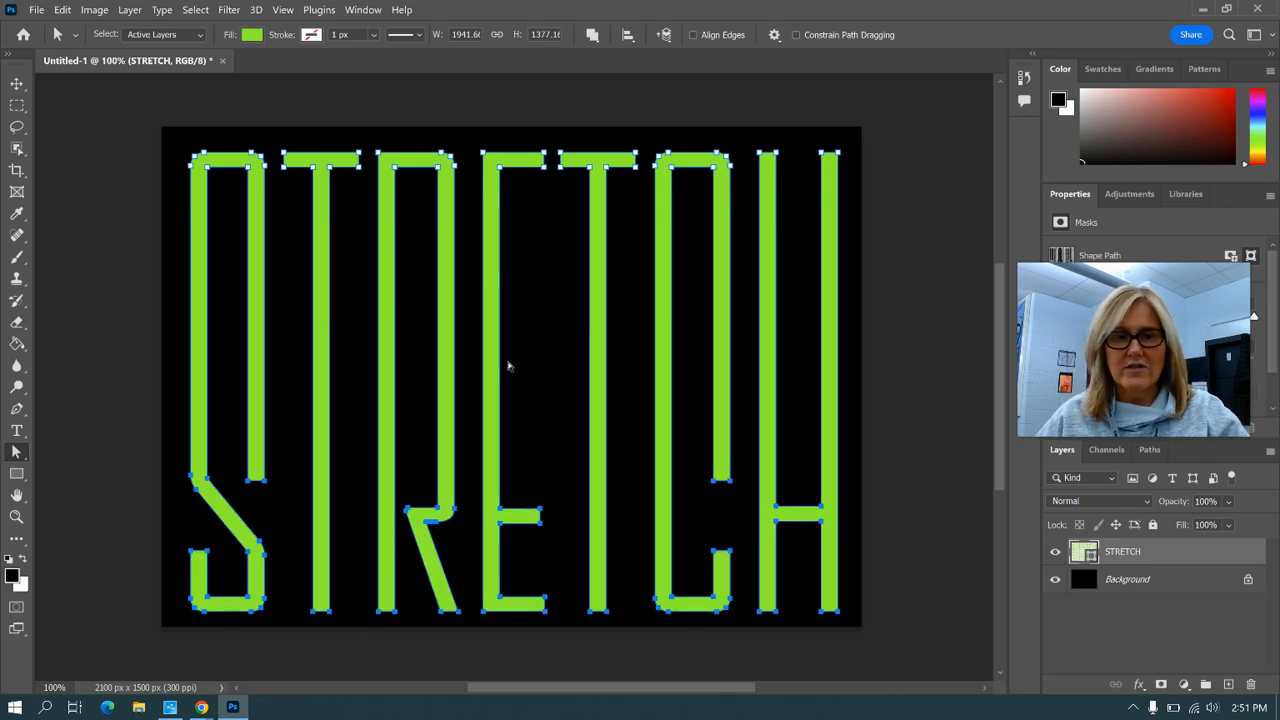
key("ctrl+z")
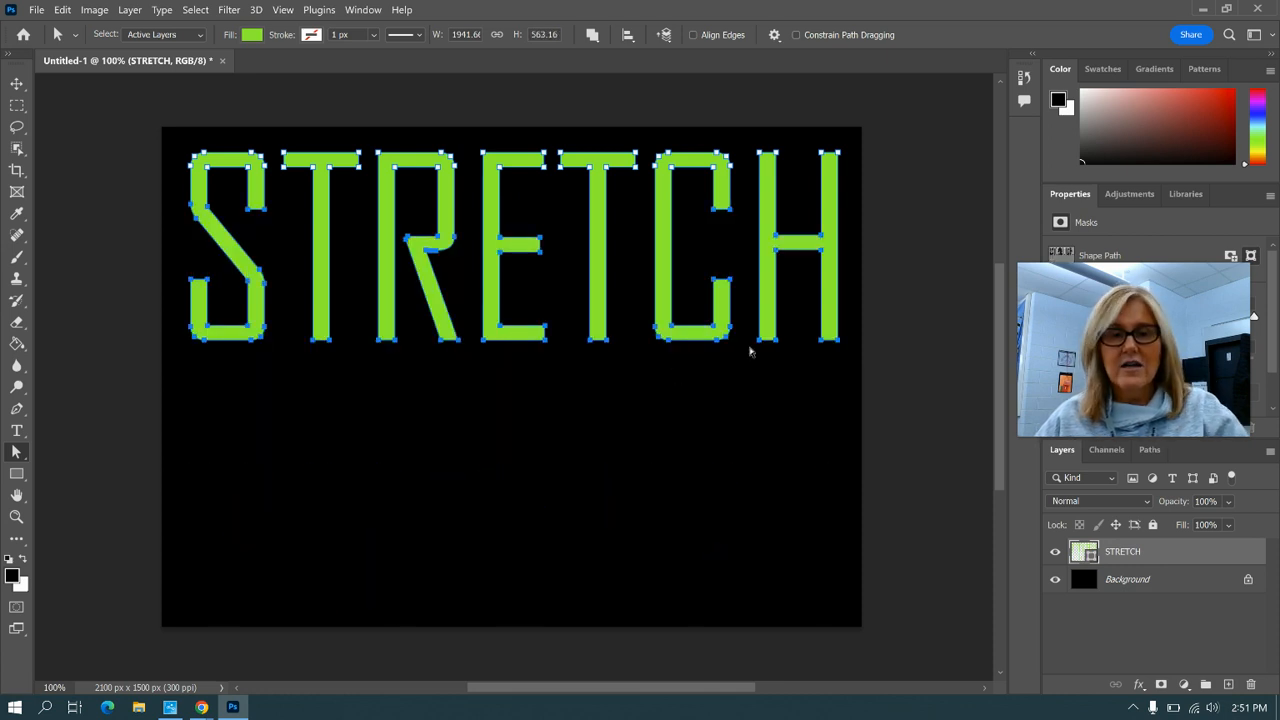
Select only the anchor points near the letters' bases, stretch them down to a shape height of about 1340 px, and deselect the path.
left_click_drag(860, 372, 170, 280)
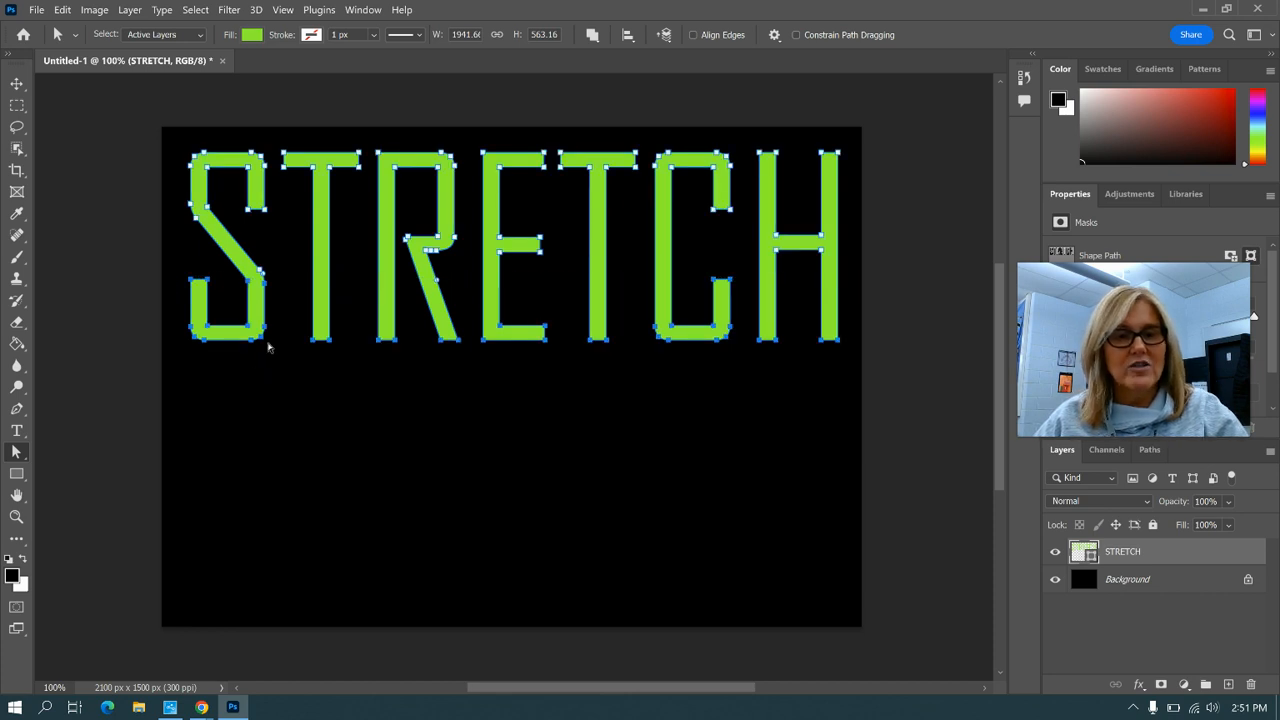
left_click_drag(253, 345, 298, 601)
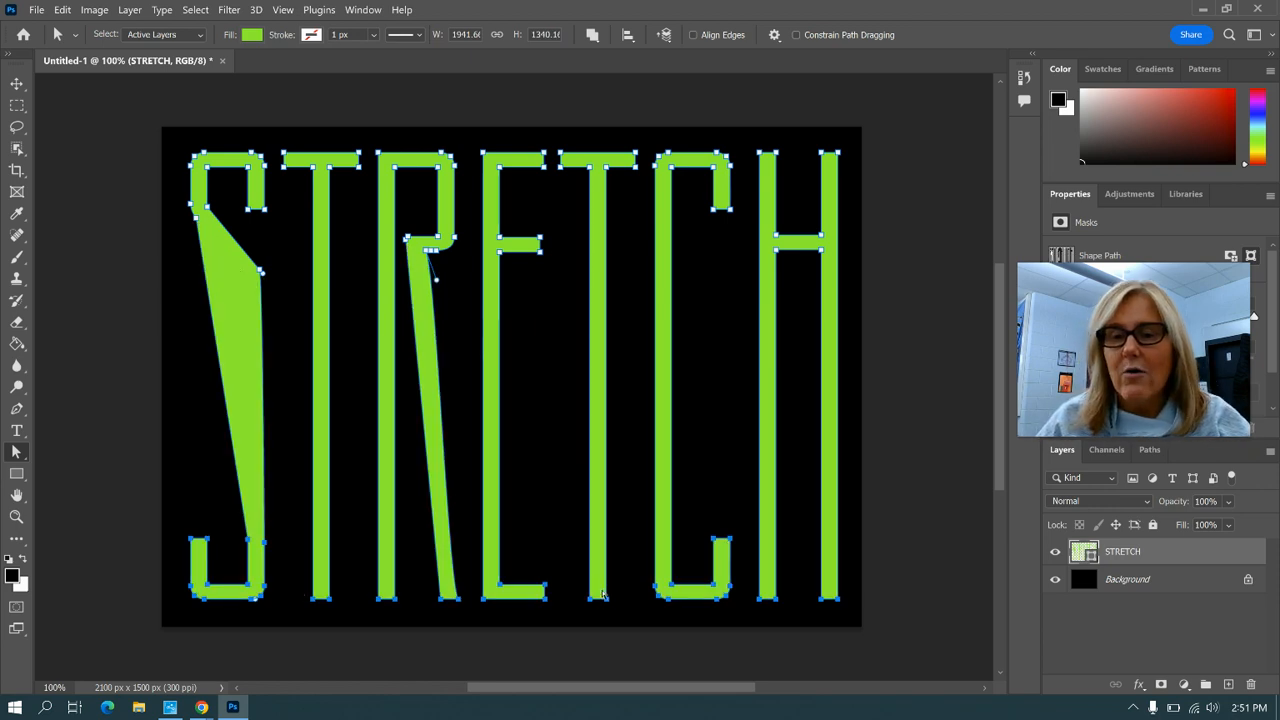
left_click(852, 416)
Save the document to Creative Cloud under the name Stretch.
left_click(42, 13)
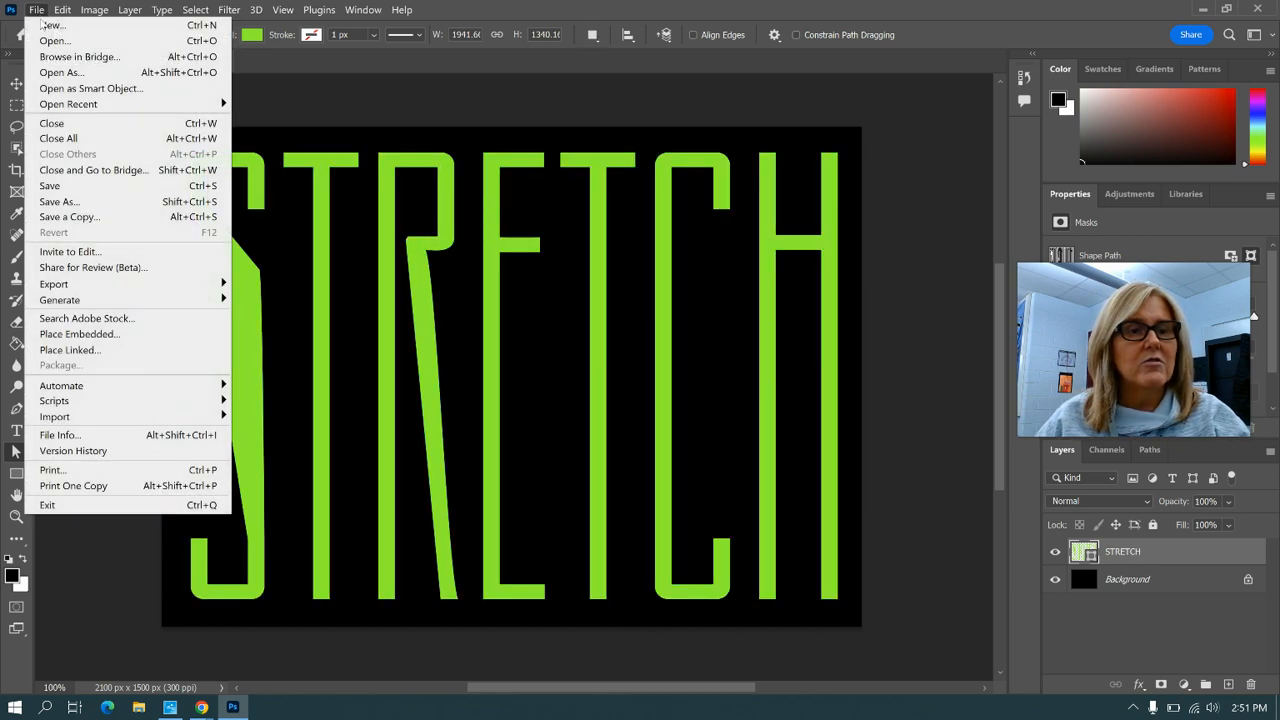
left_click(67, 211)
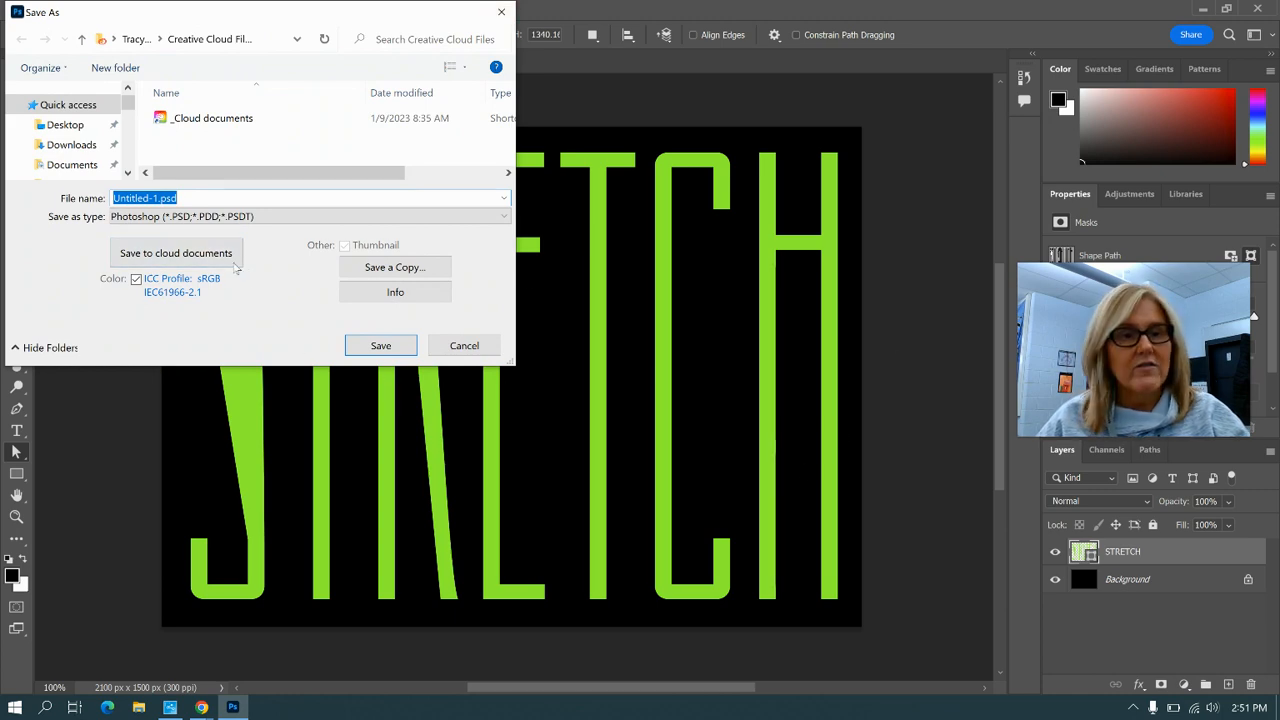
left_click(186, 256)
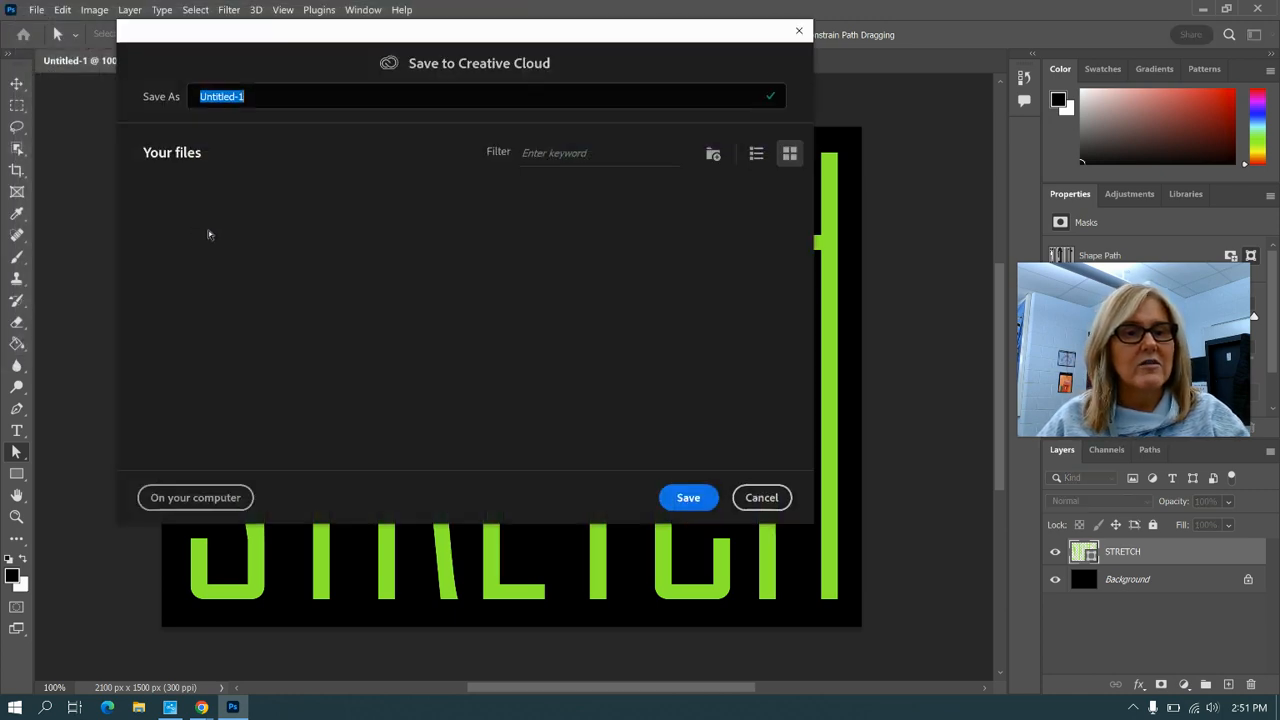
type("Stretch")
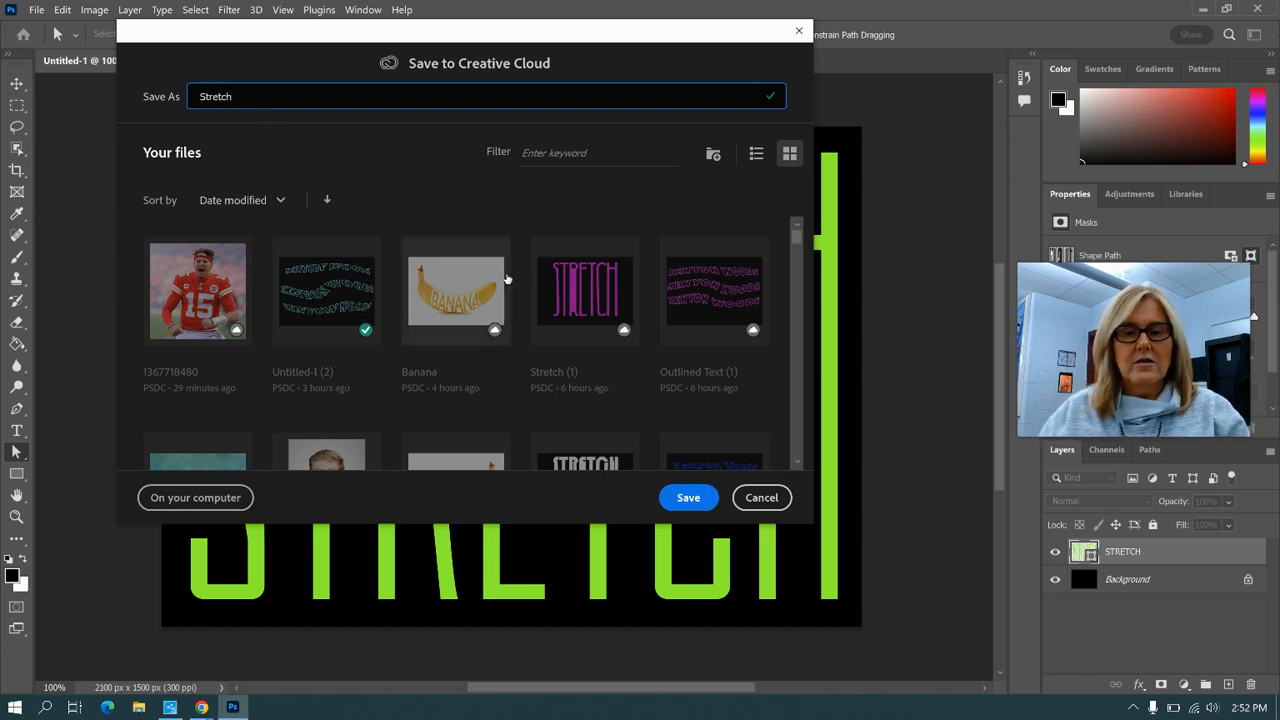
left_click(690, 502)
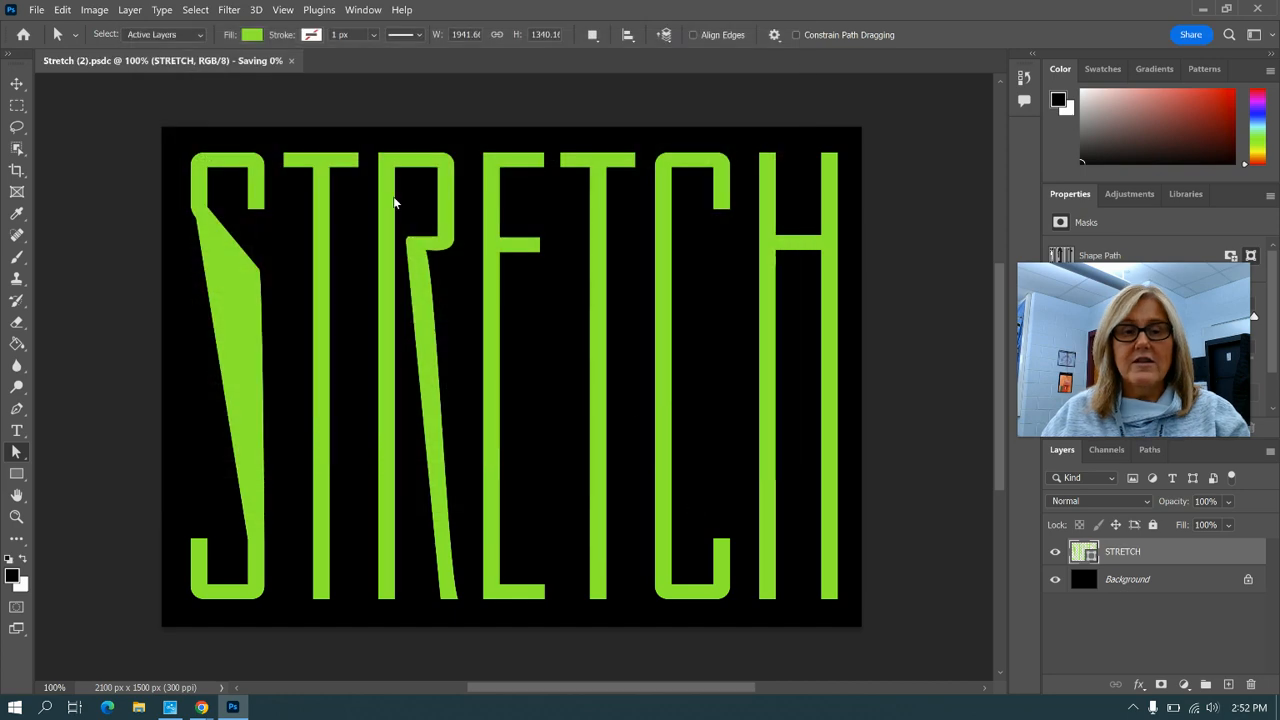
Start a quick PNG export of the design, browse the save locations, and cancel the export.
left_click(36, 10)
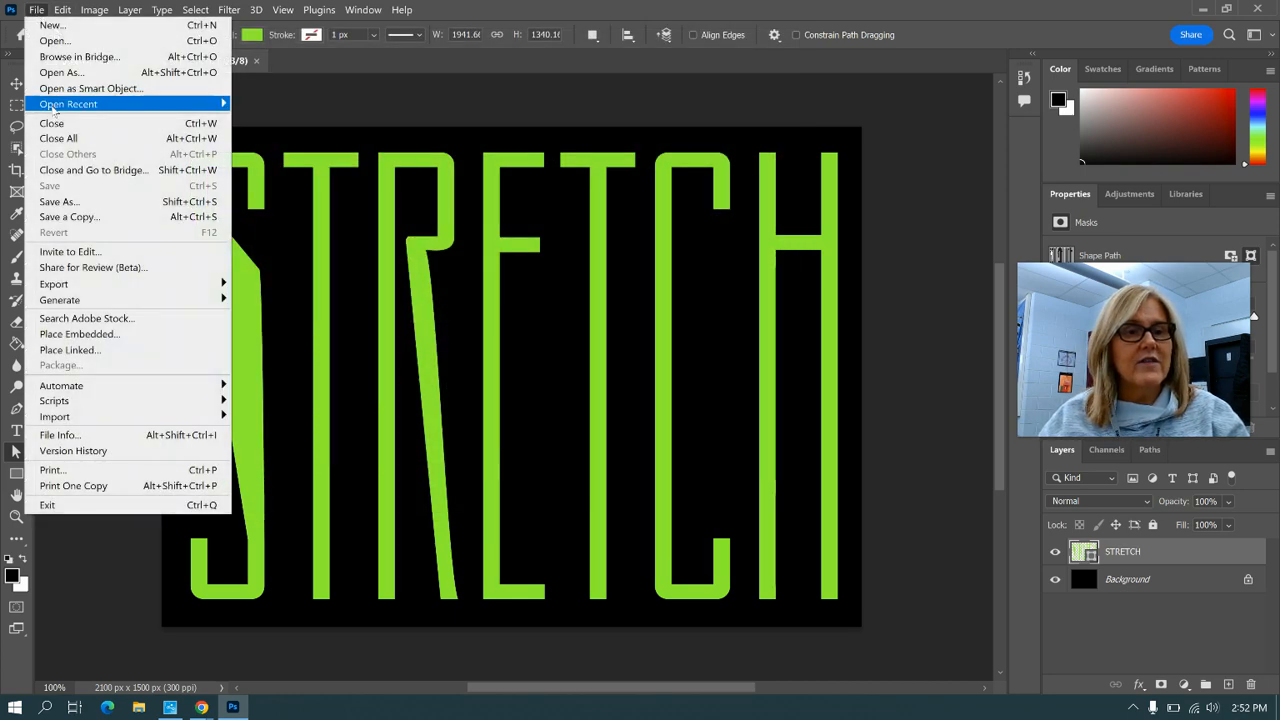
mouse_move(80, 288)
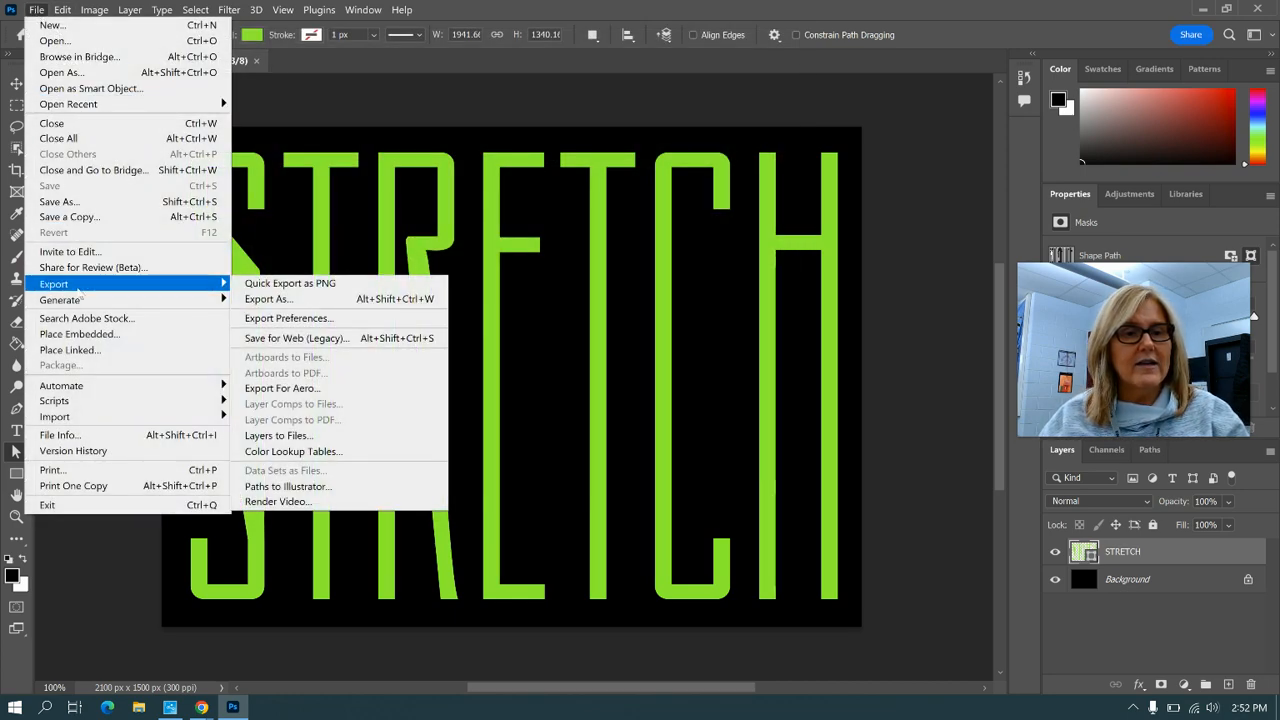
left_click(278, 286)
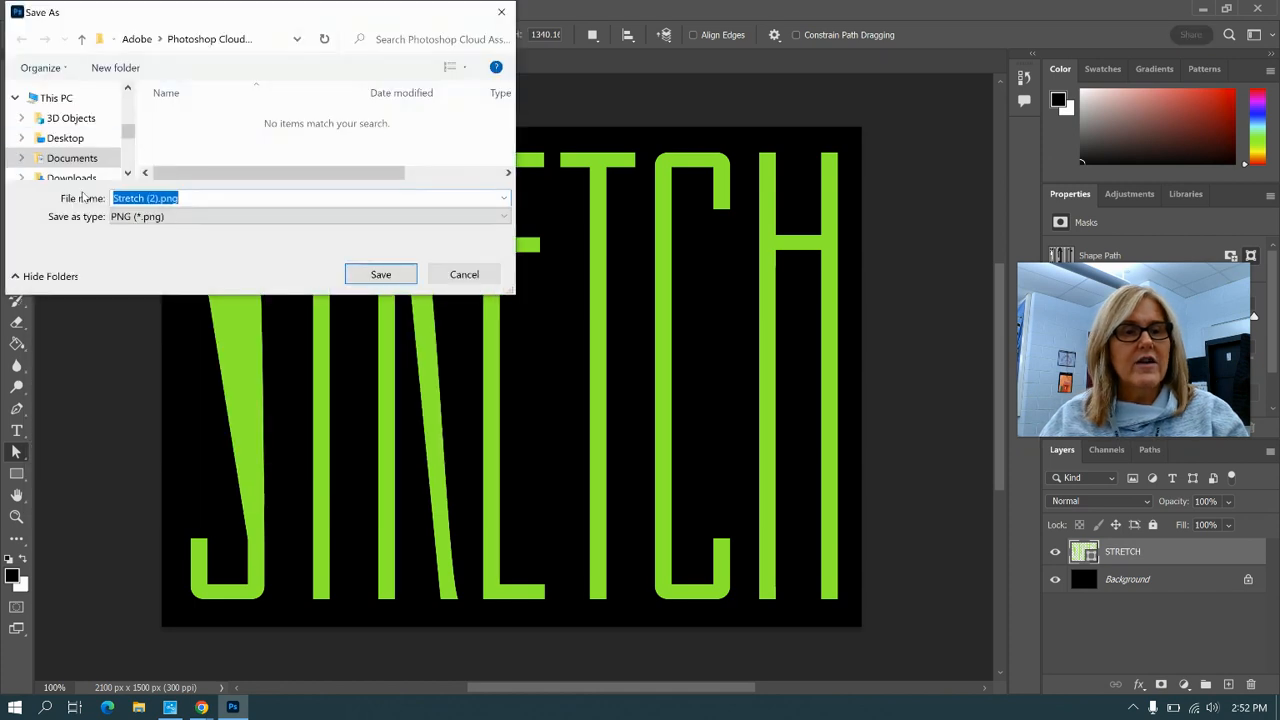
scroll(129, 176, "down", 9)
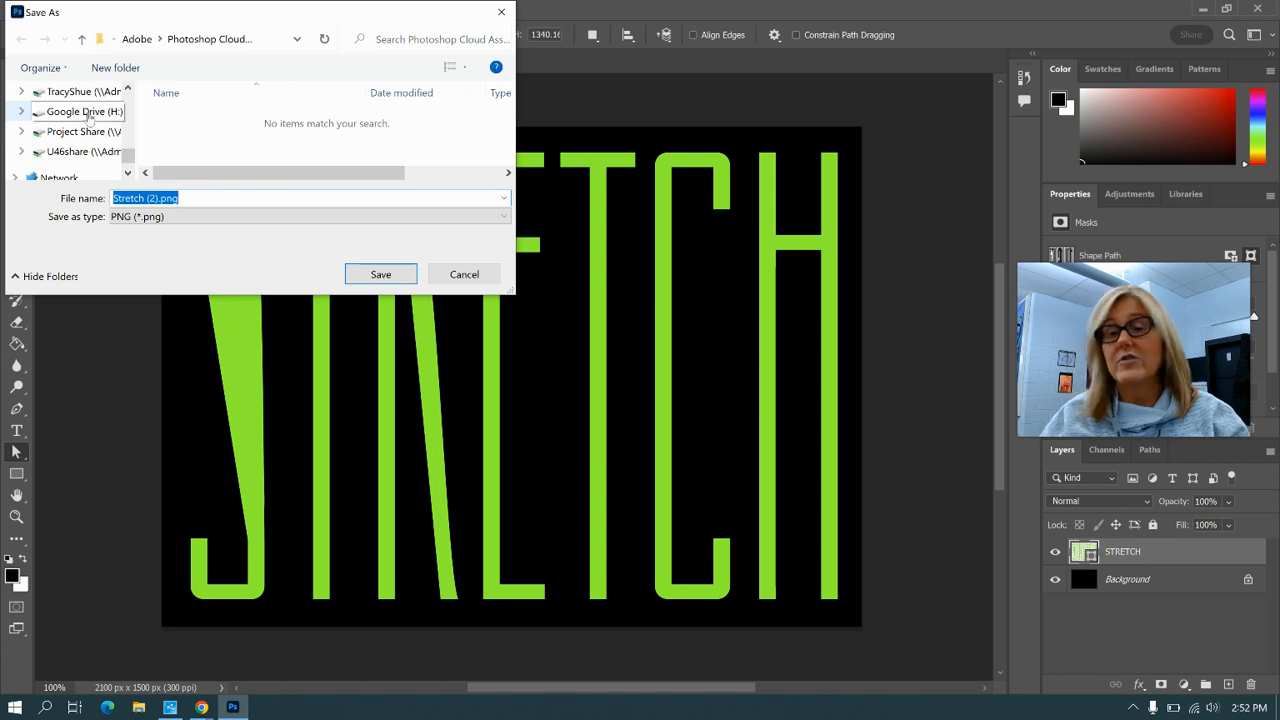
left_click(464, 274)
mouse_move(201, 707)
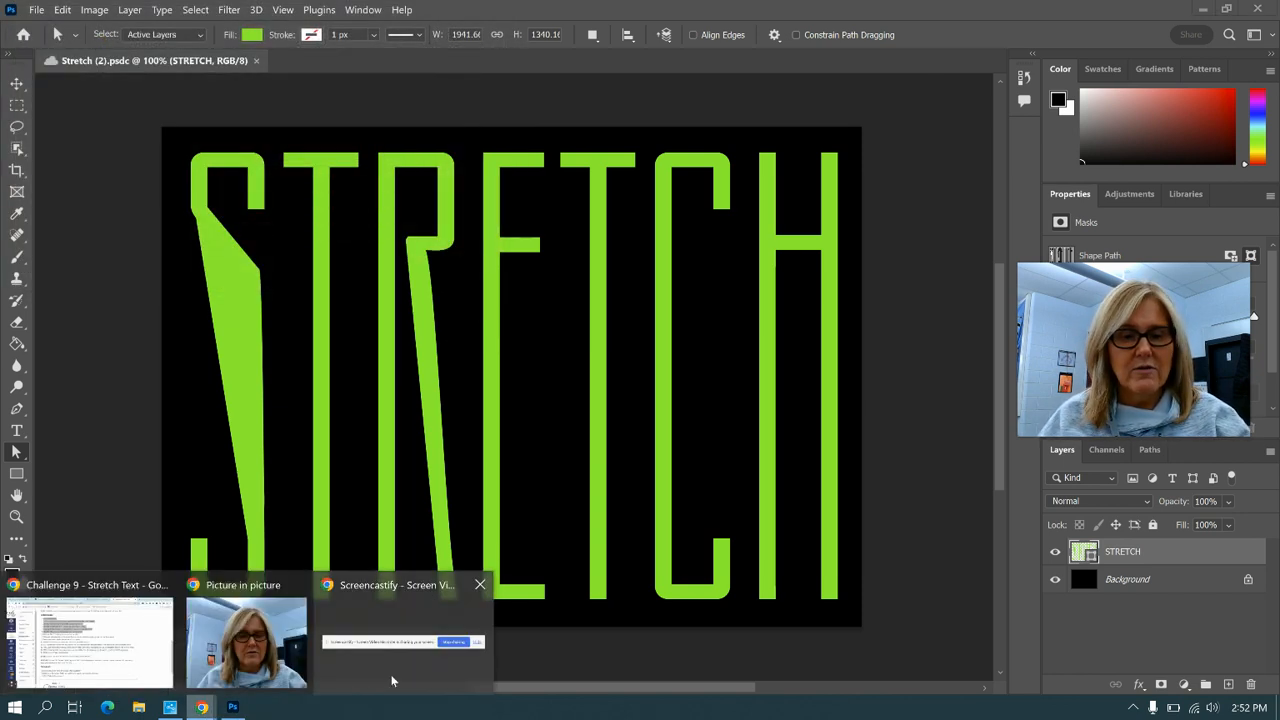